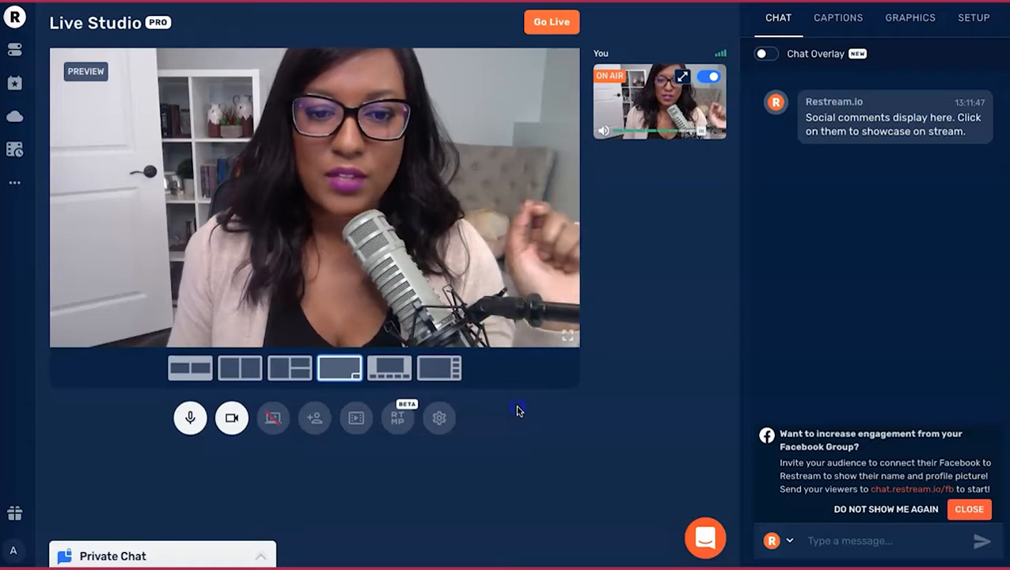
Check the available audio input devices in the studio's device settings, keeping Scarlett Solo USB selected
click(451, 422)
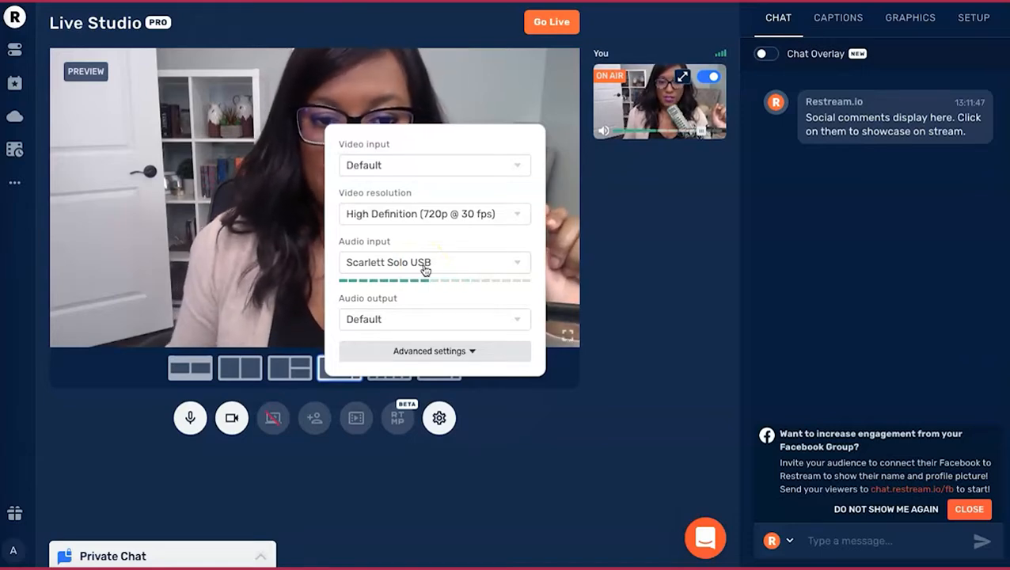
click(513, 269)
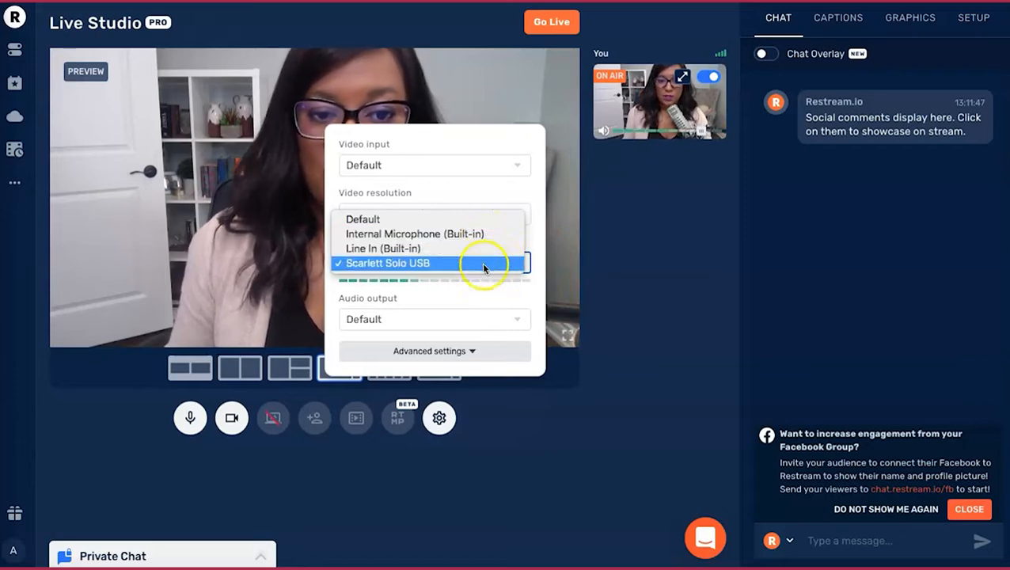
click(530, 252)
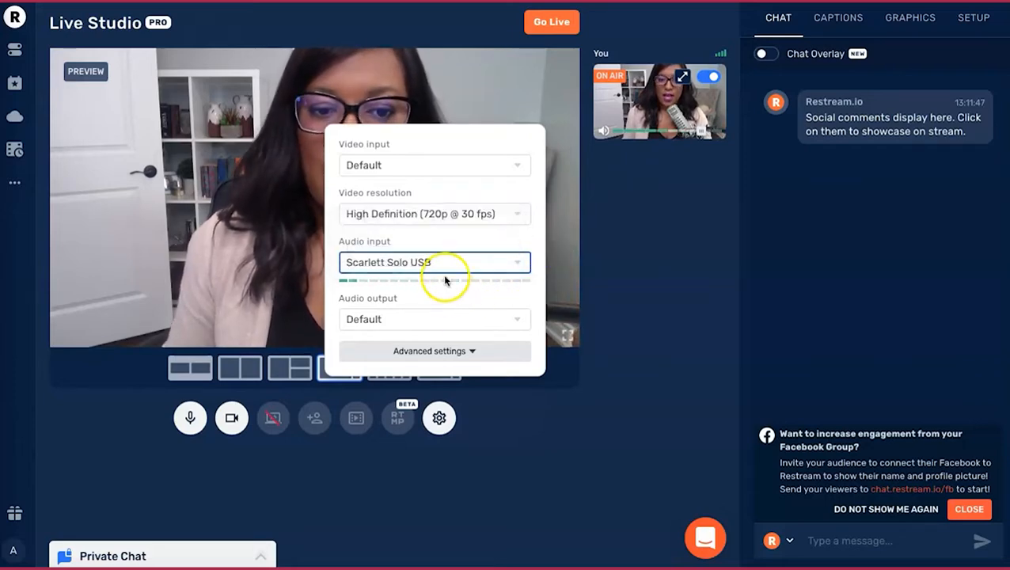
click(651, 296)
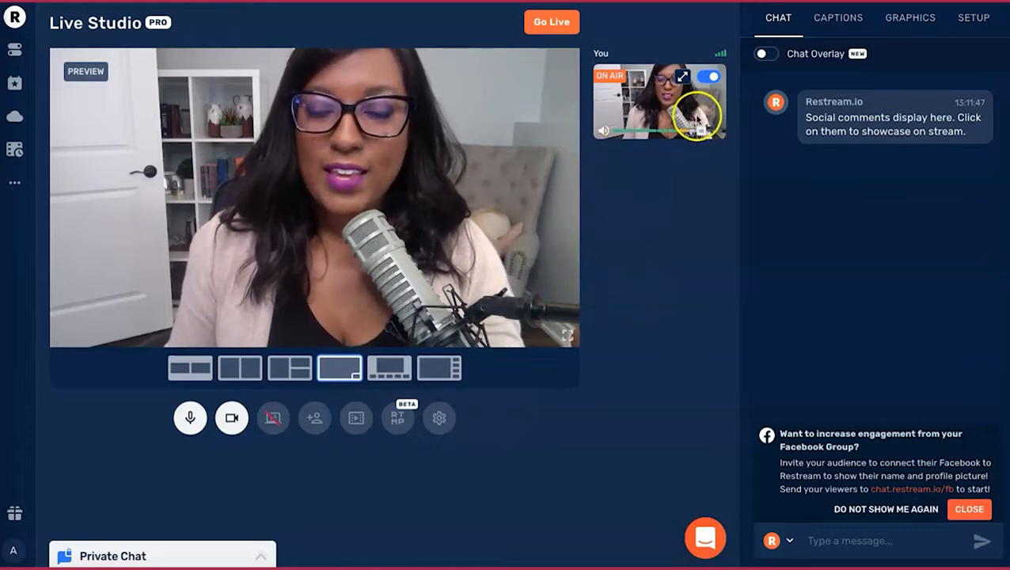
Open the stream captions and display the "Need support?" caption, followed by "Looking for a place to start"
click(848, 25)
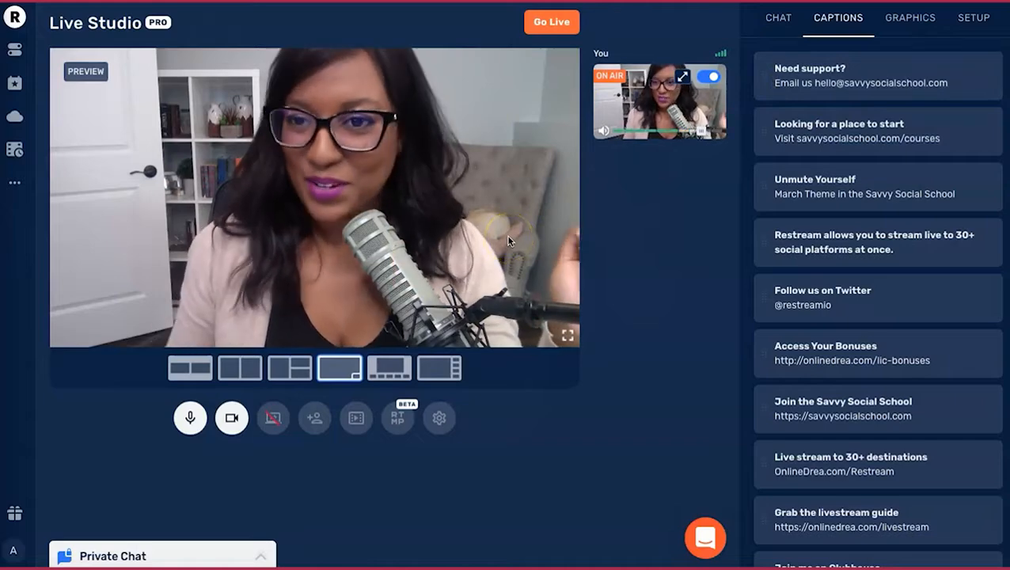
mouse_move(846, 79)
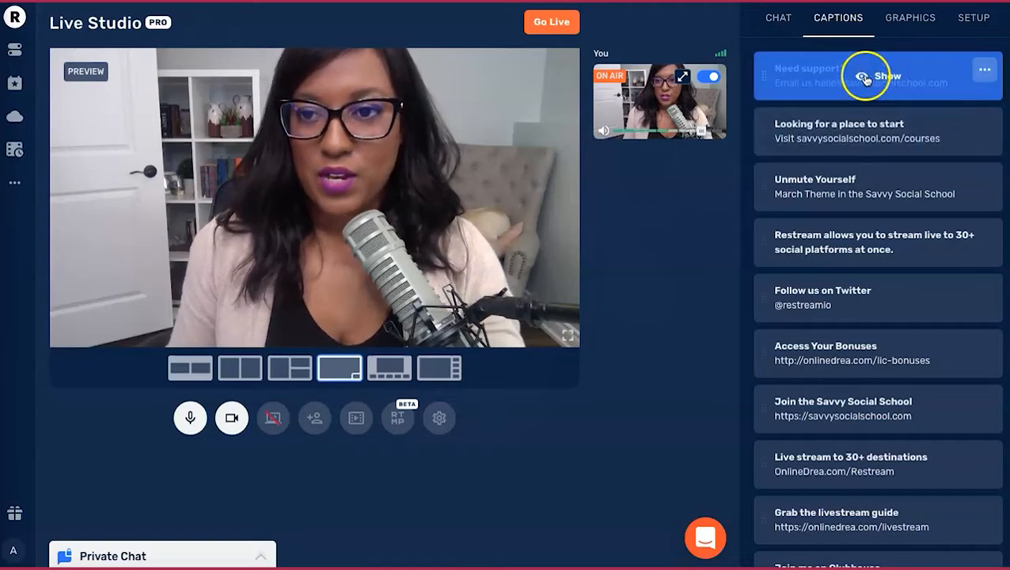
click(867, 78)
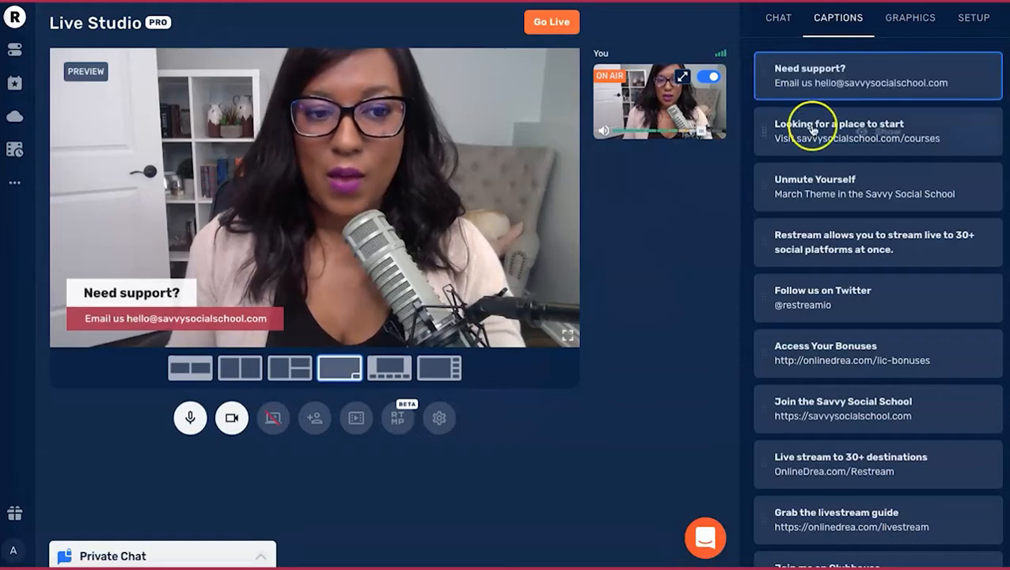
click(869, 143)
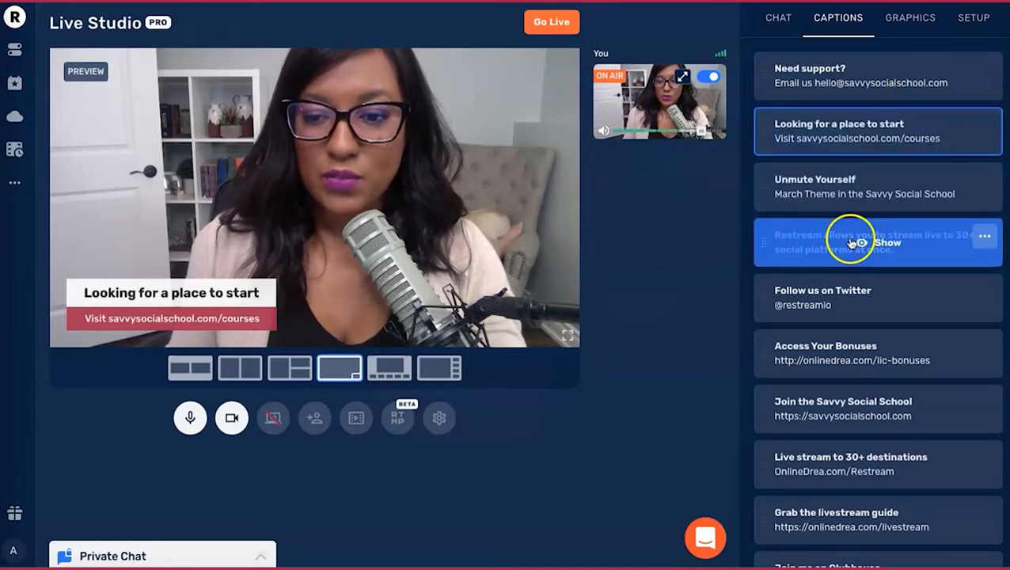
Display the "Join the Savvy Social School" caption on the stream preview, followed by "Live stream to 30+ destinations"
scroll(871, 172, down, 3)
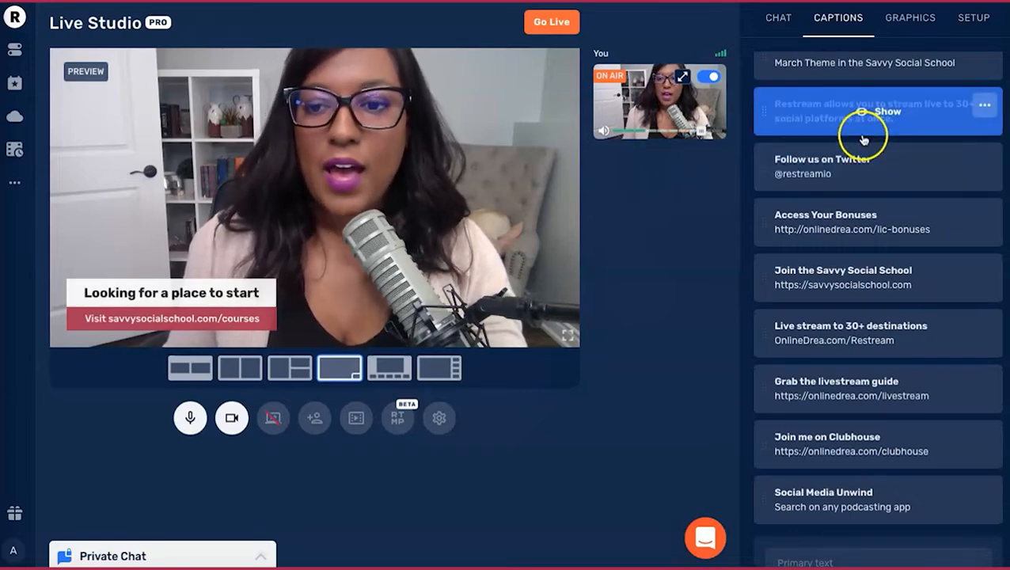
click(864, 277)
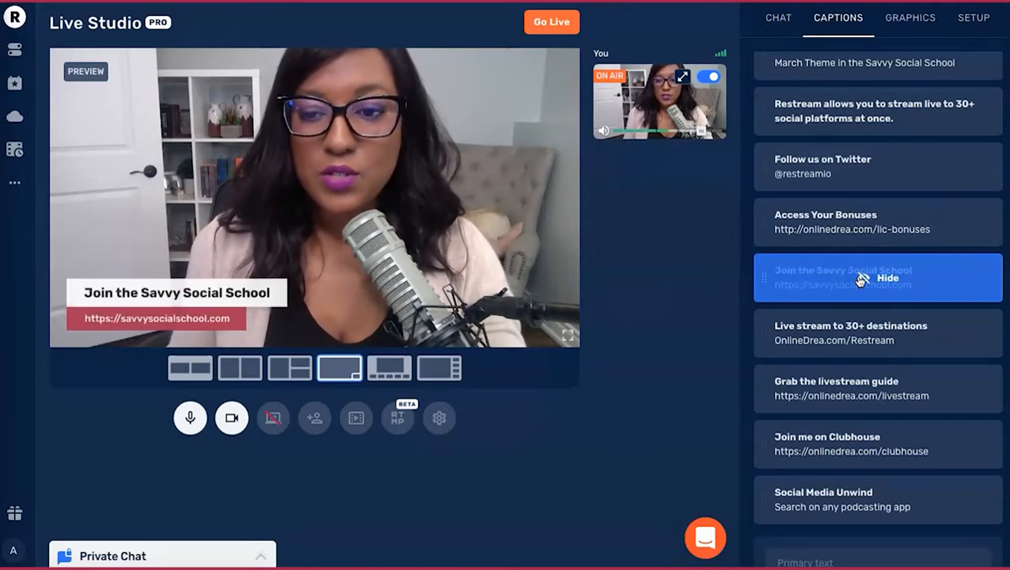
click(862, 332)
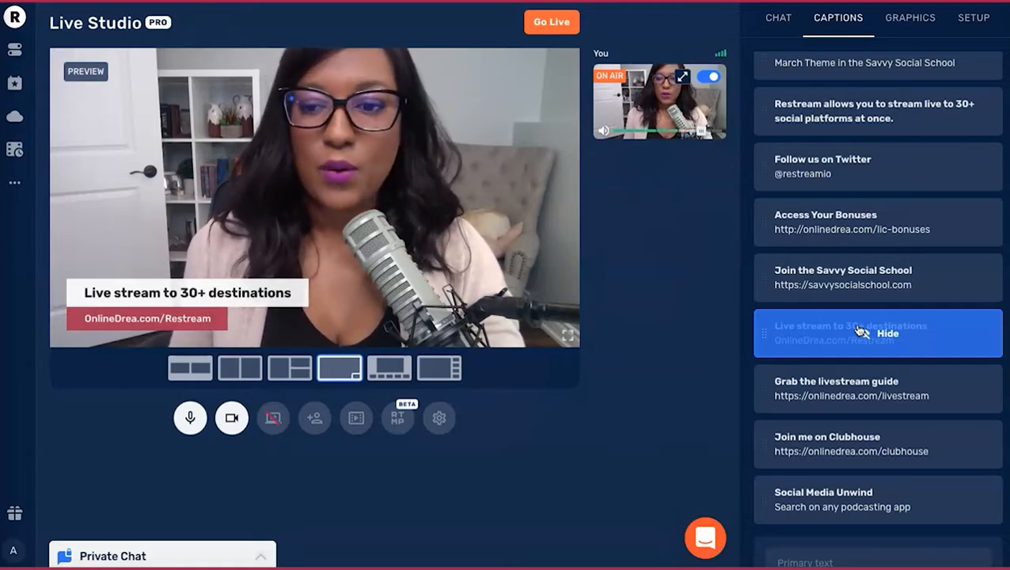
scroll(862, 331, down, 1)
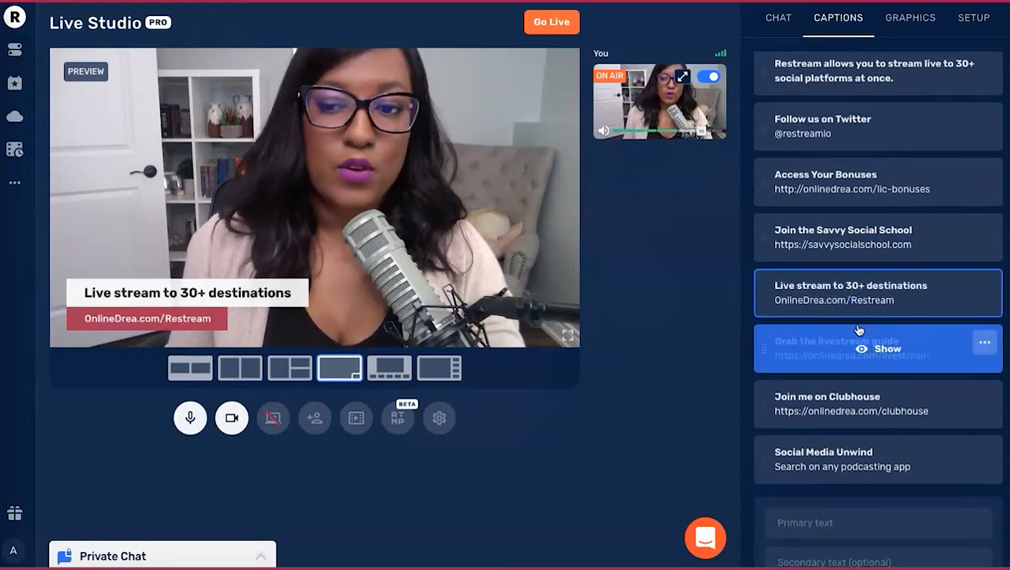
click(880, 295)
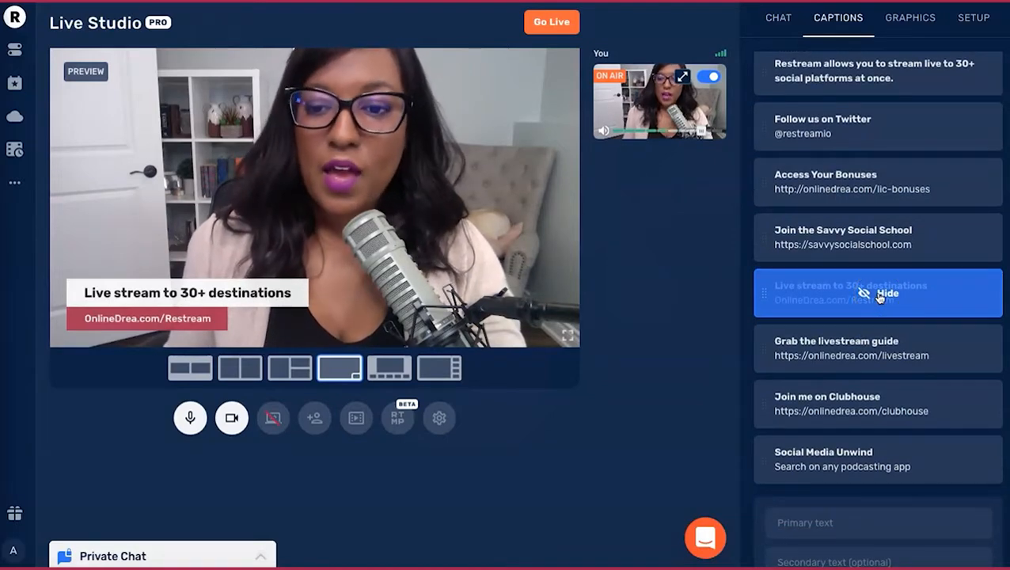
Display the "Grab the livestream guide" caption on the stream preview, followed by "Join me on Clubhouse"
click(871, 331)
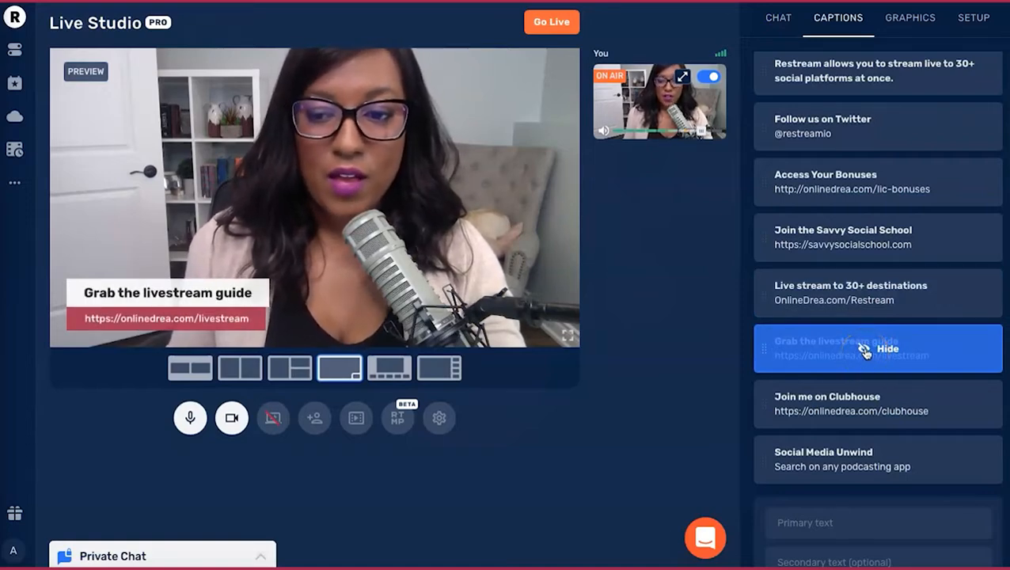
scroll(866, 353, down, 1)
click(864, 370)
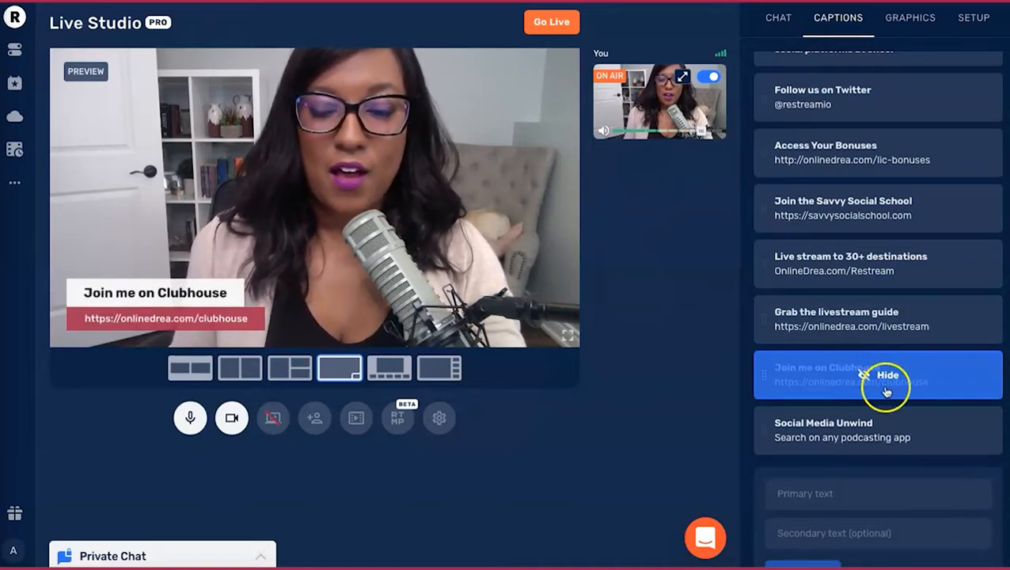
scroll(891, 135, up, 4)
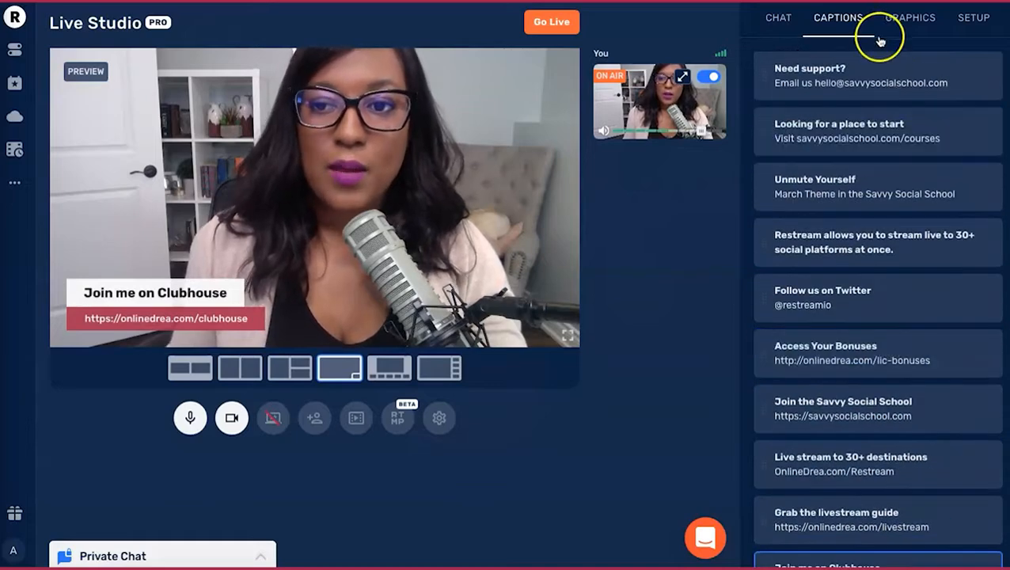
Begin a new caption below the existing ones with the primary text "Free Social Media Course"
scroll(933, 268, down, 2)
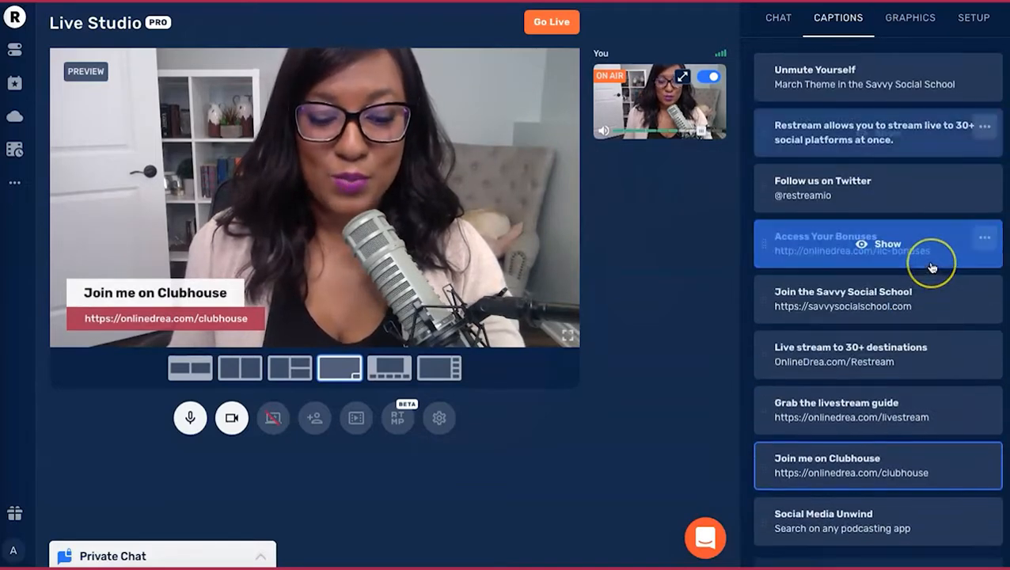
scroll(933, 268, down, 2)
click(815, 457)
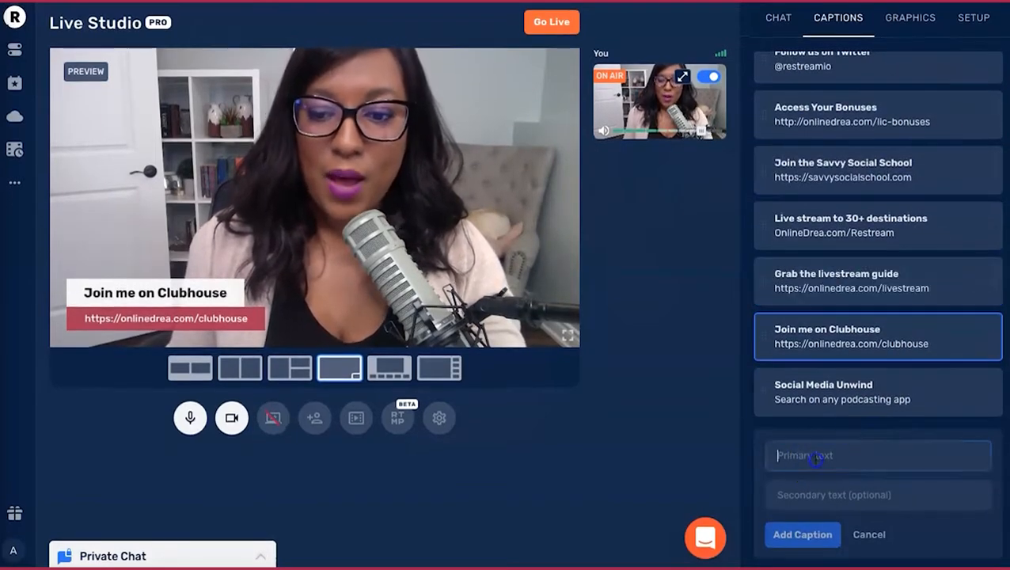
click(815, 457)
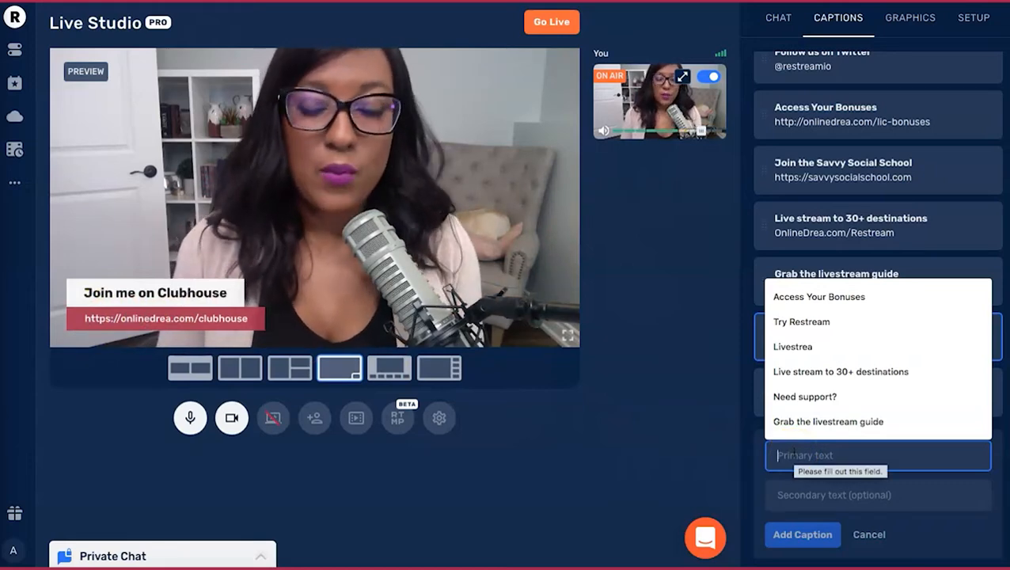
text(Free Cou)
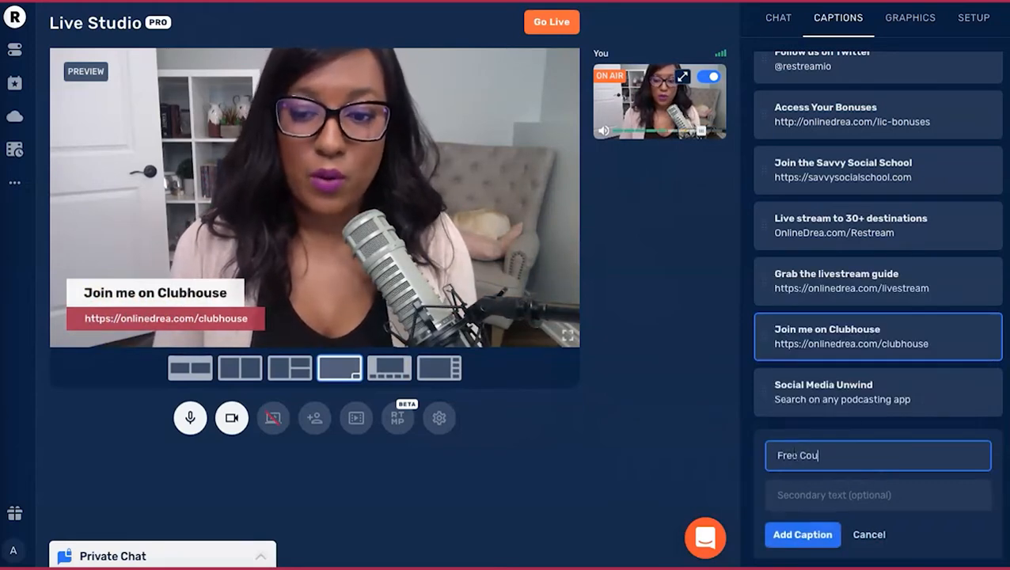
text(rse)
click(798, 456)
text(So)
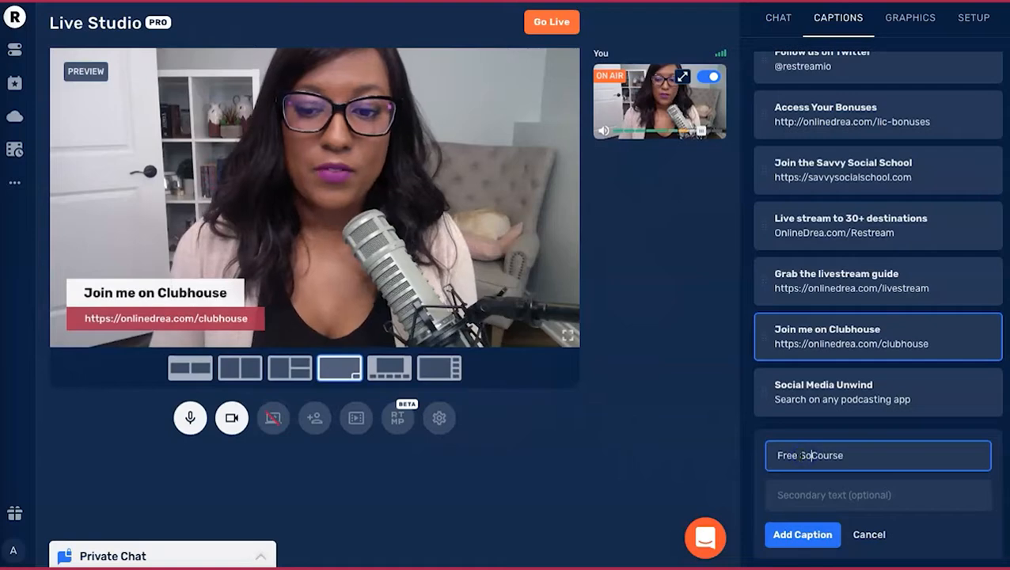
text(cial Media)
Set the new caption's secondary text to "onlinedrea.com/free" and add the caption to the list
click(808, 492)
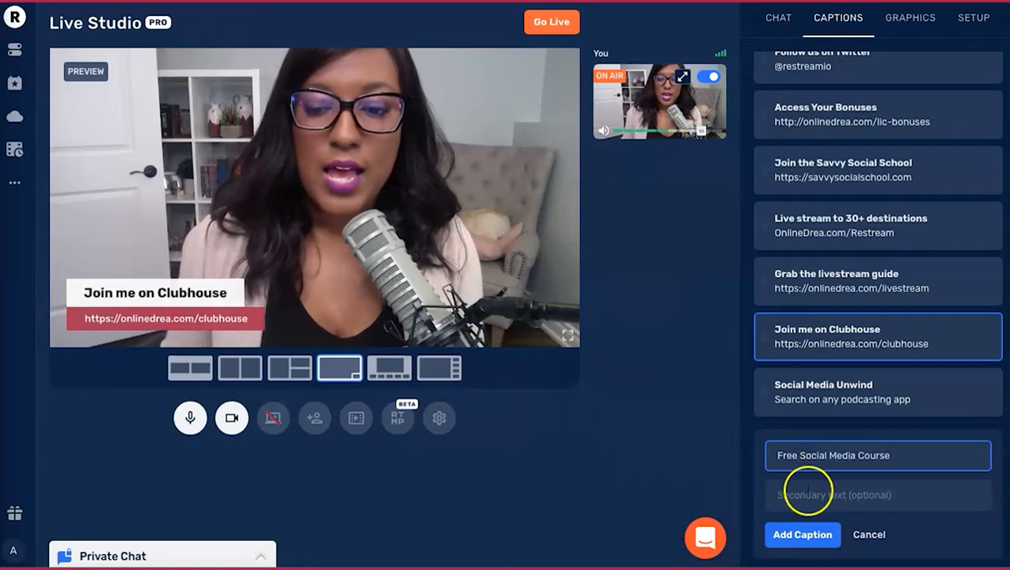
text(onlinedre)
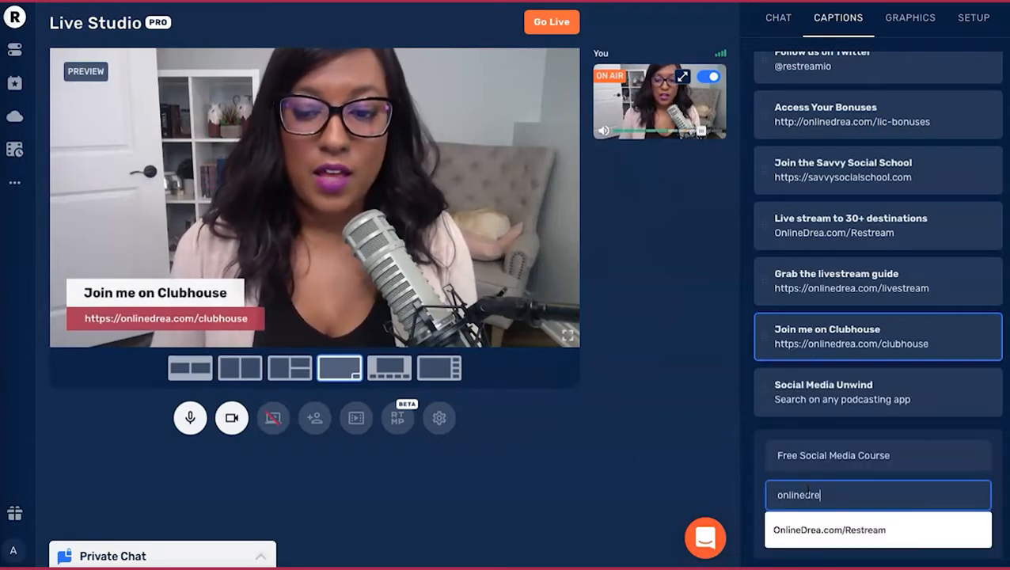
text(a.com/free)
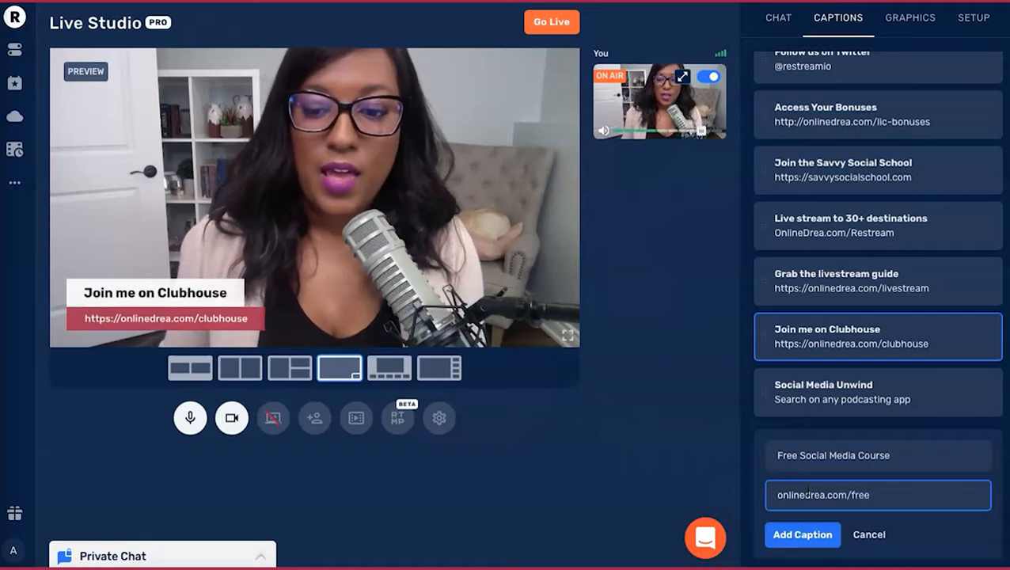
click(823, 535)
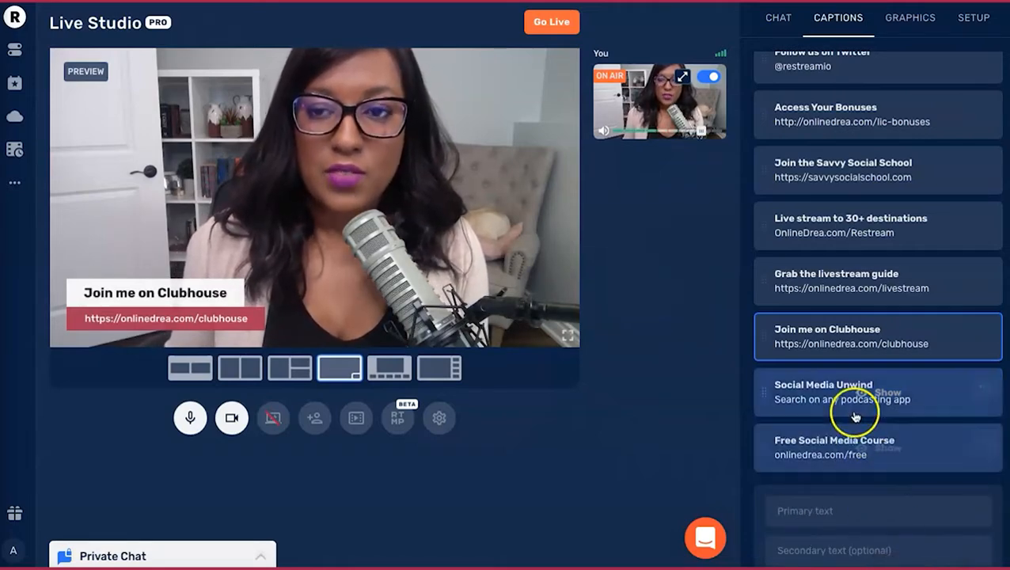
Display the new "Free Social Media Course" caption on the preview, and switch to the "Social Media Unwind" caption
scroll(847, 413, up, 2)
scroll(855, 417, down, 3)
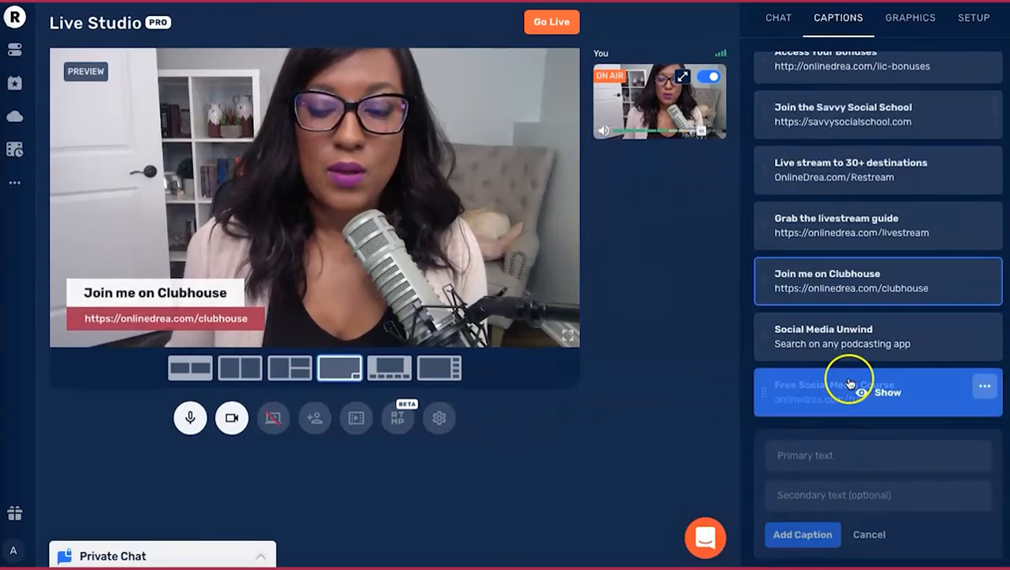
click(849, 384)
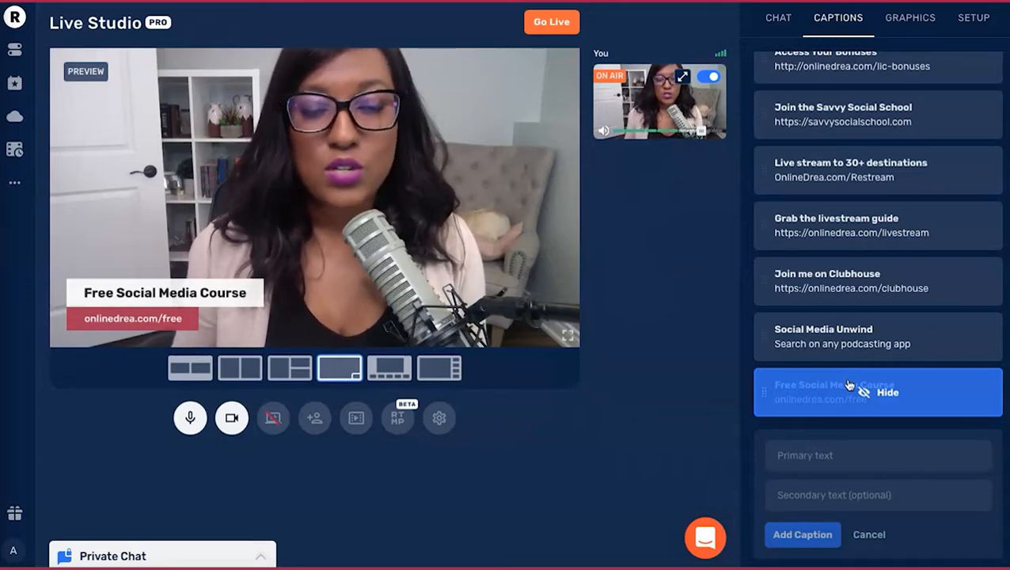
click(854, 333)
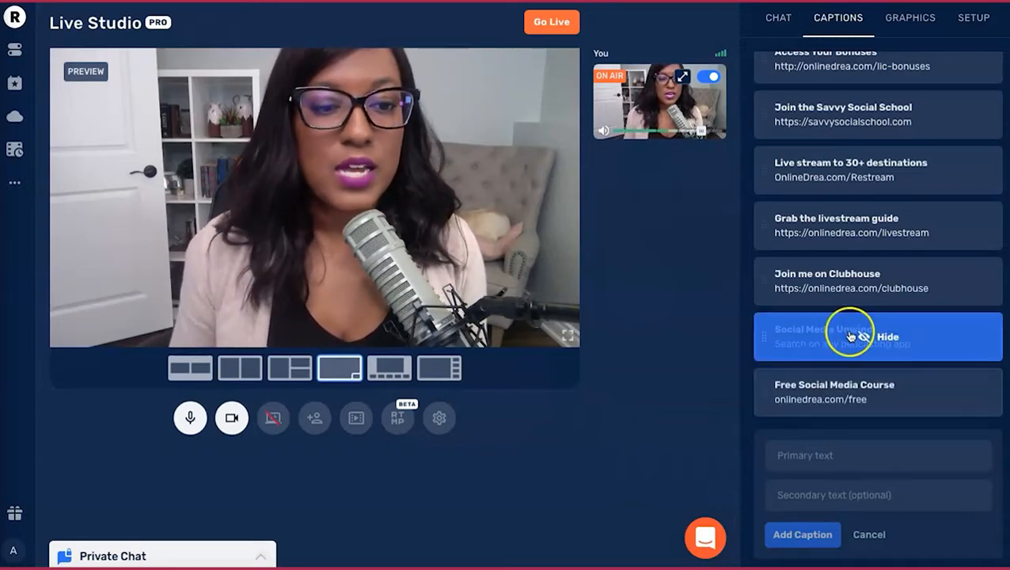
Look through the full list of saved captions and the suggestions offered for a new caption's primary text
scroll(959, 344, up, 1)
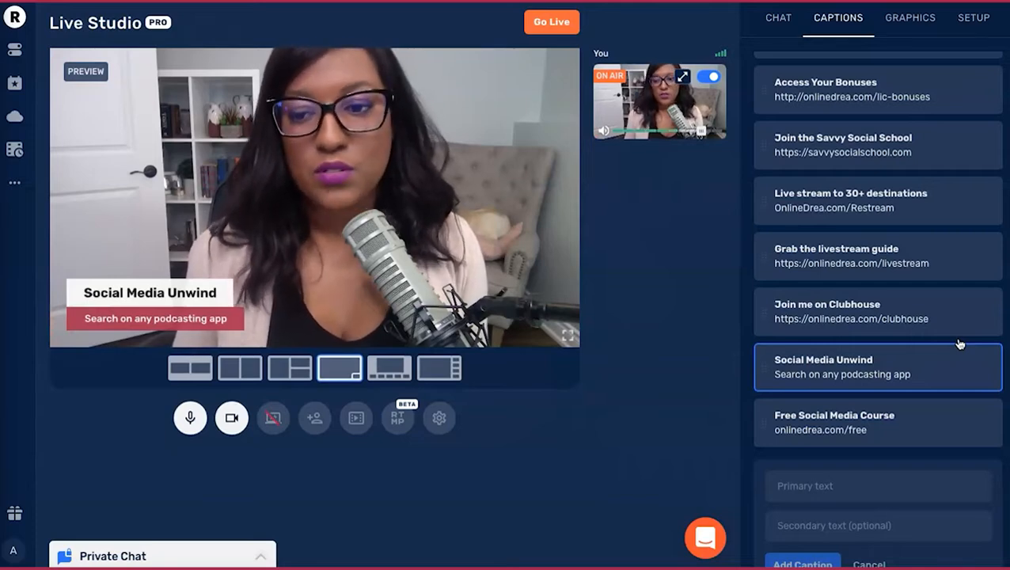
scroll(867, 318, up, 1)
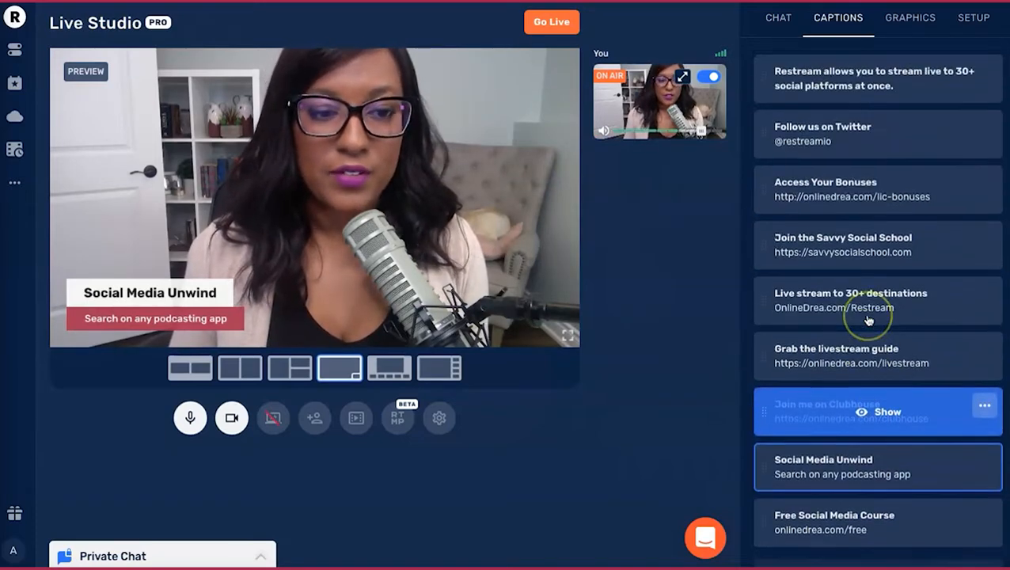
scroll(867, 318, up, 2)
scroll(869, 320, down, 4)
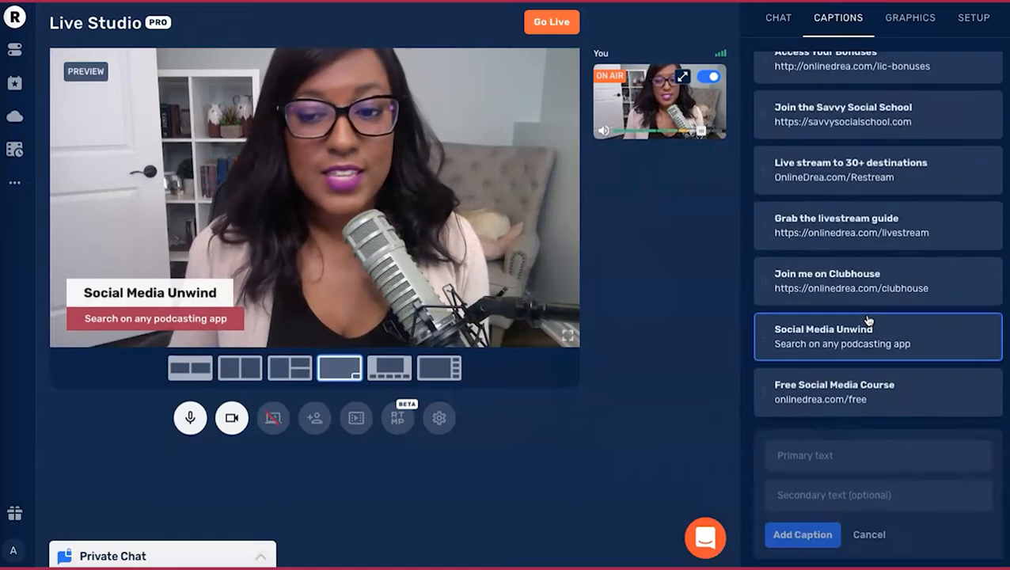
click(851, 455)
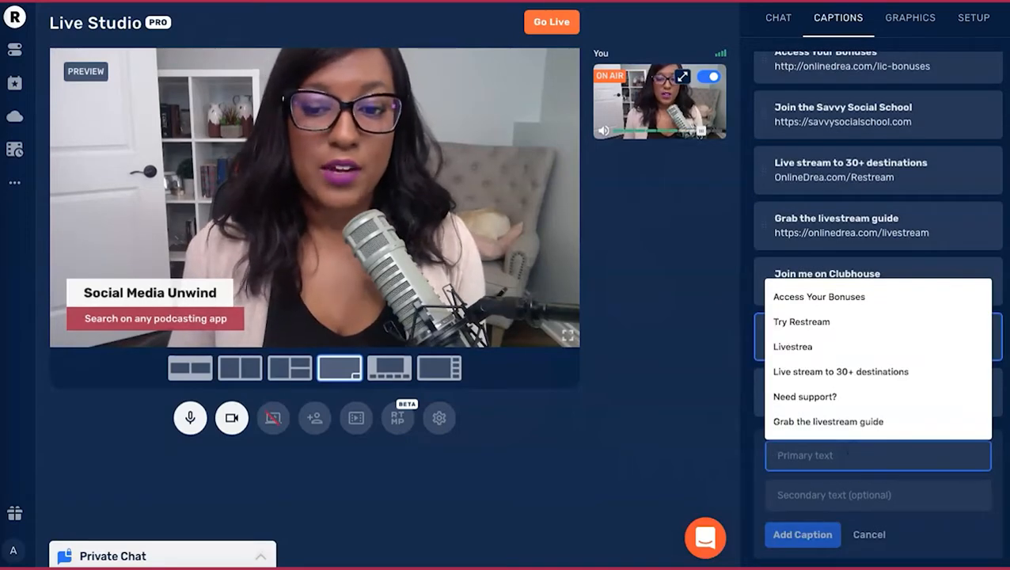
click(747, 447)
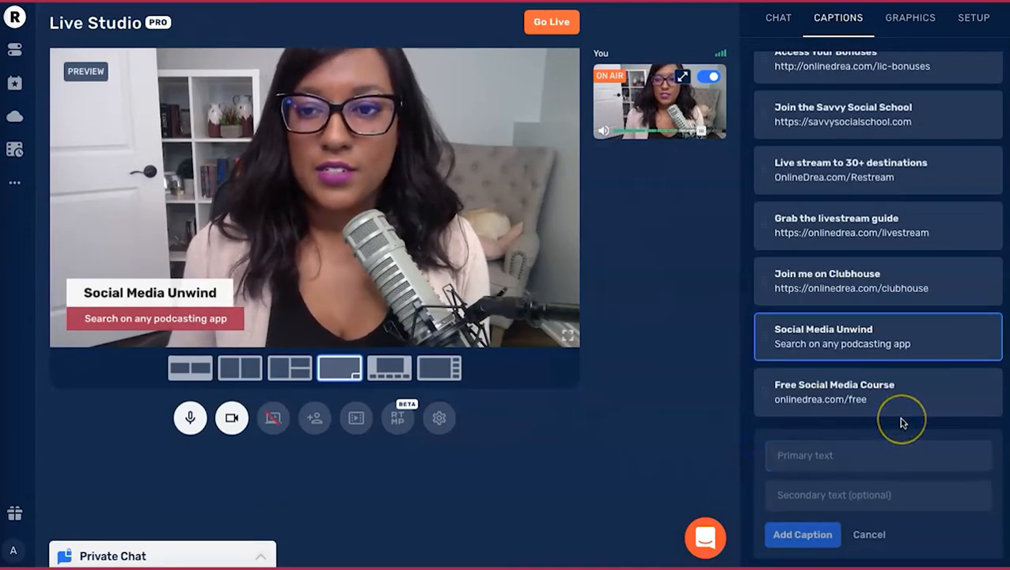
scroll(871, 420, up, 4)
scroll(891, 368, down, 4)
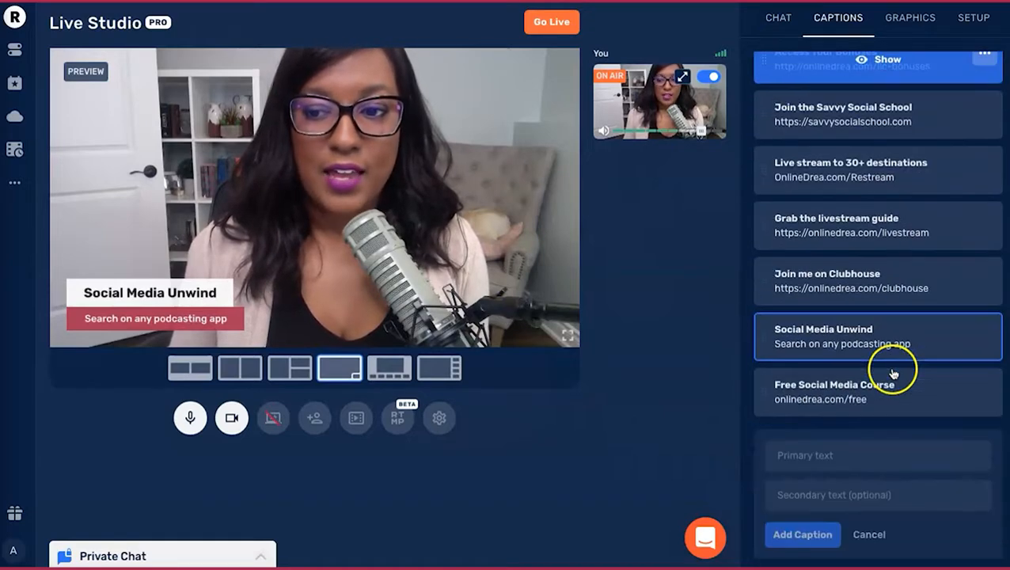
scroll(869, 358, up, 5)
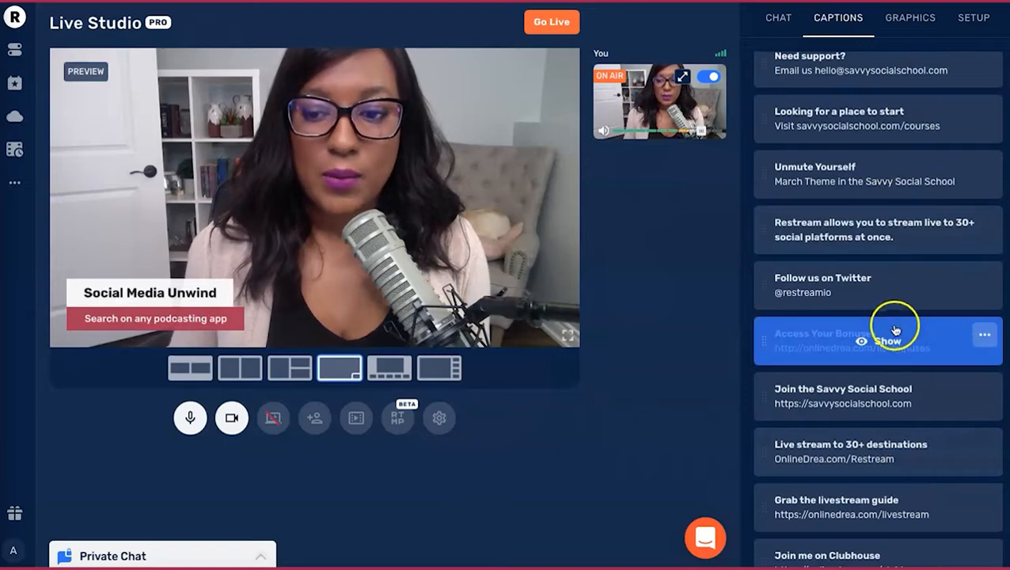
Remove the "Access Your Bonuses" caption from the saved captions list
scroll(902, 317, down, 1)
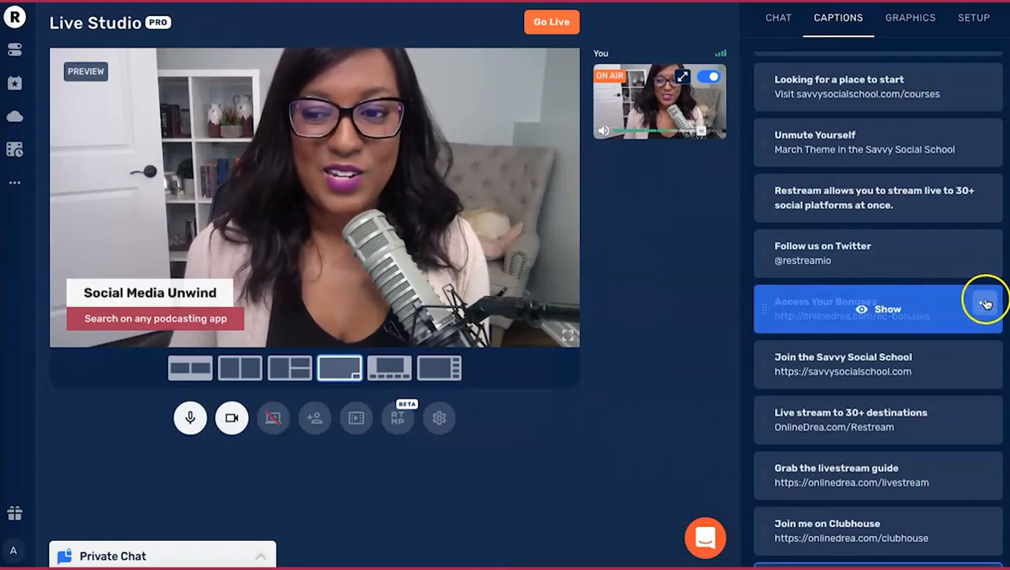
click(986, 306)
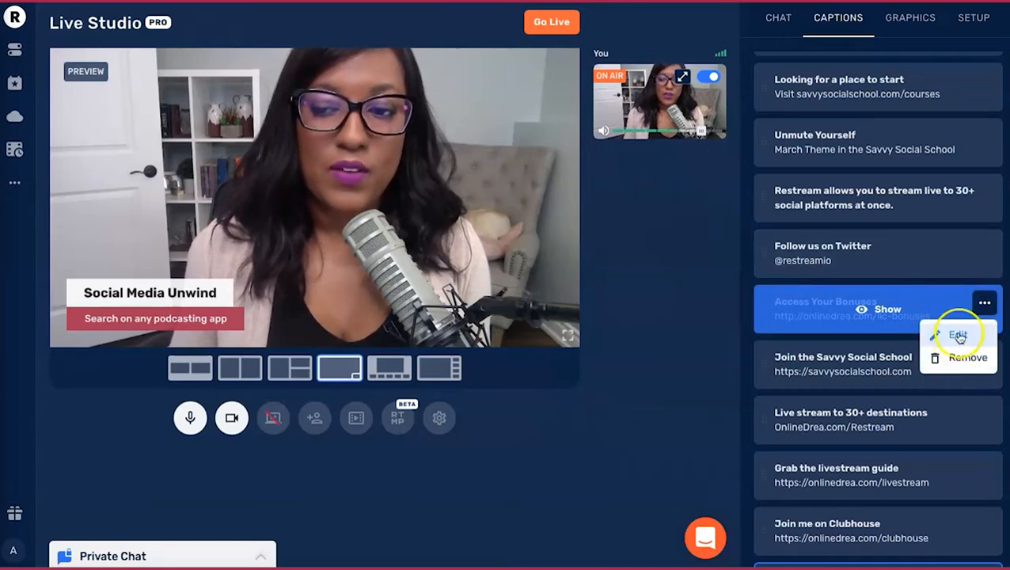
click(964, 358)
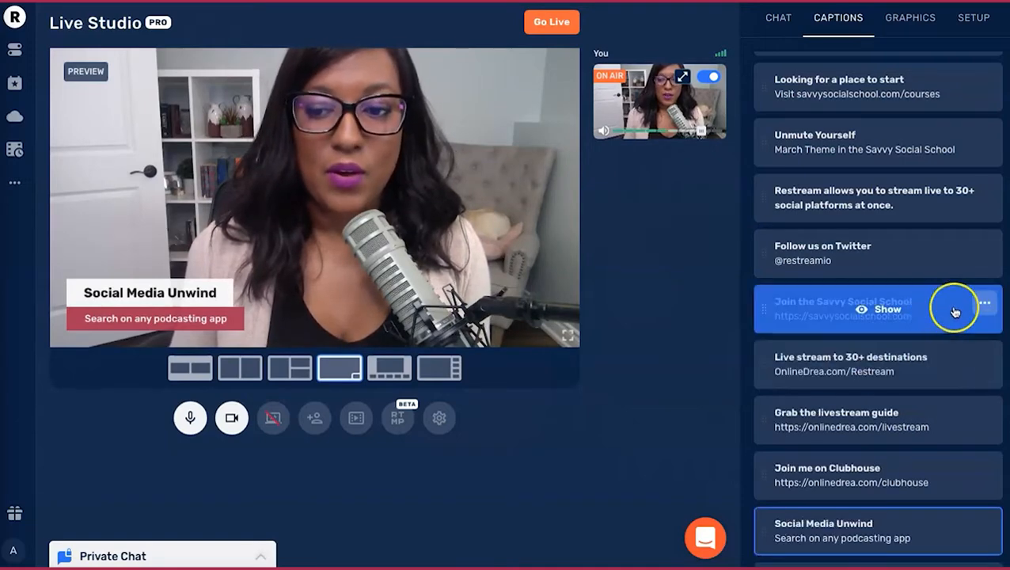
scroll(956, 310, down, 3)
scroll(957, 311, up, 5)
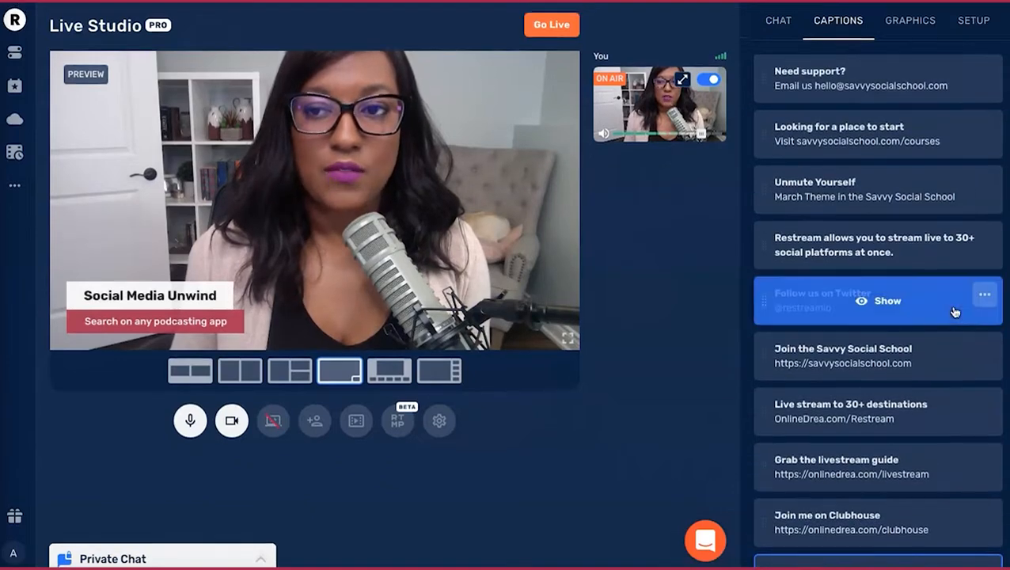
Try the News and Rounded themes on the displayed caption in the brand settings, and return to the Default theme
click(893, 24)
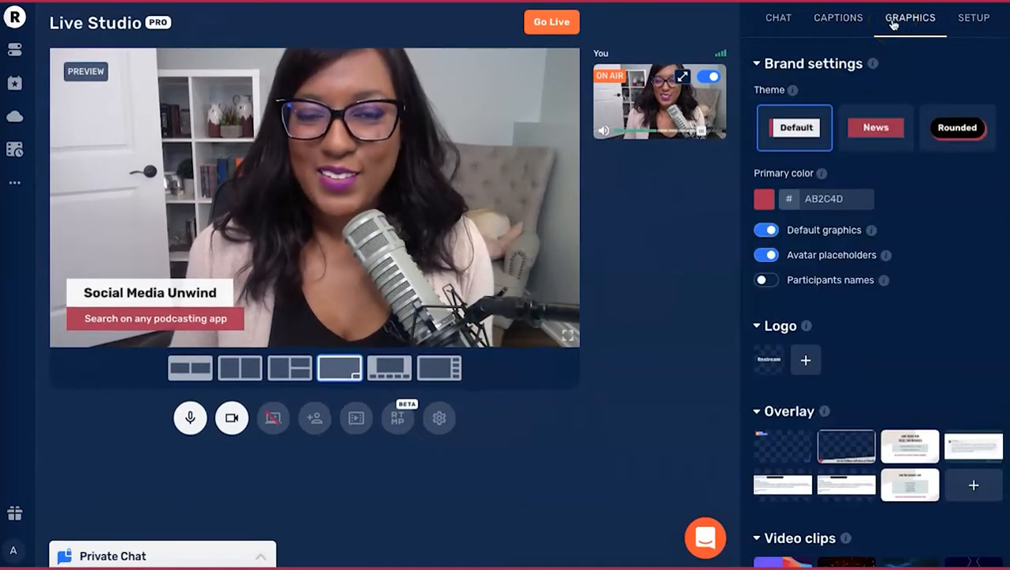
click(912, 23)
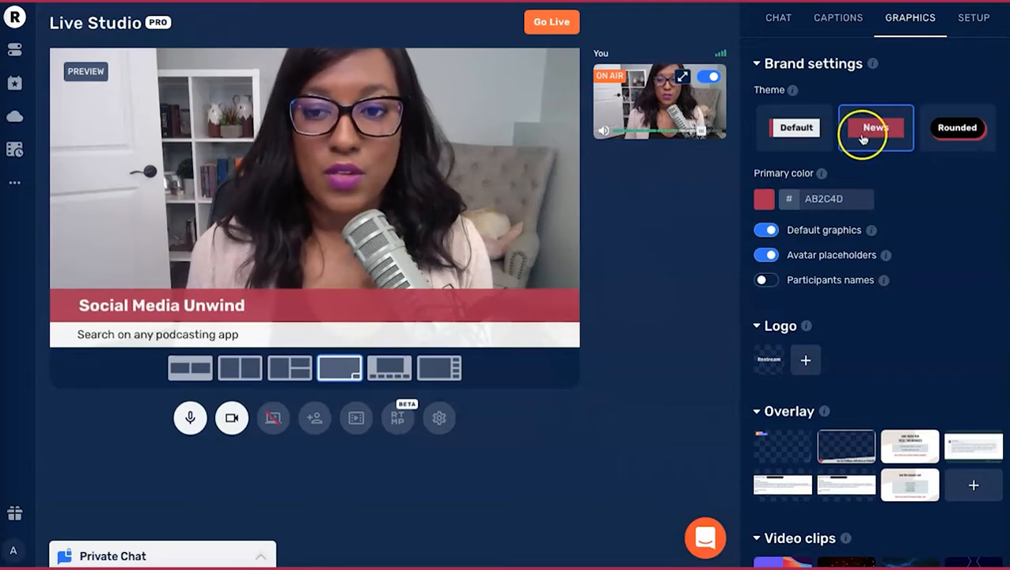
click(970, 134)
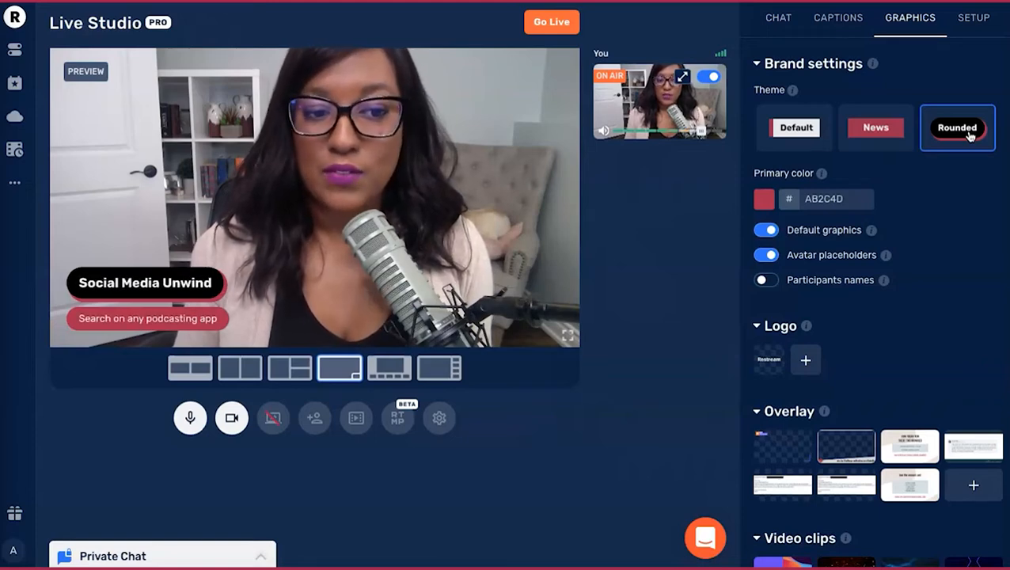
click(824, 139)
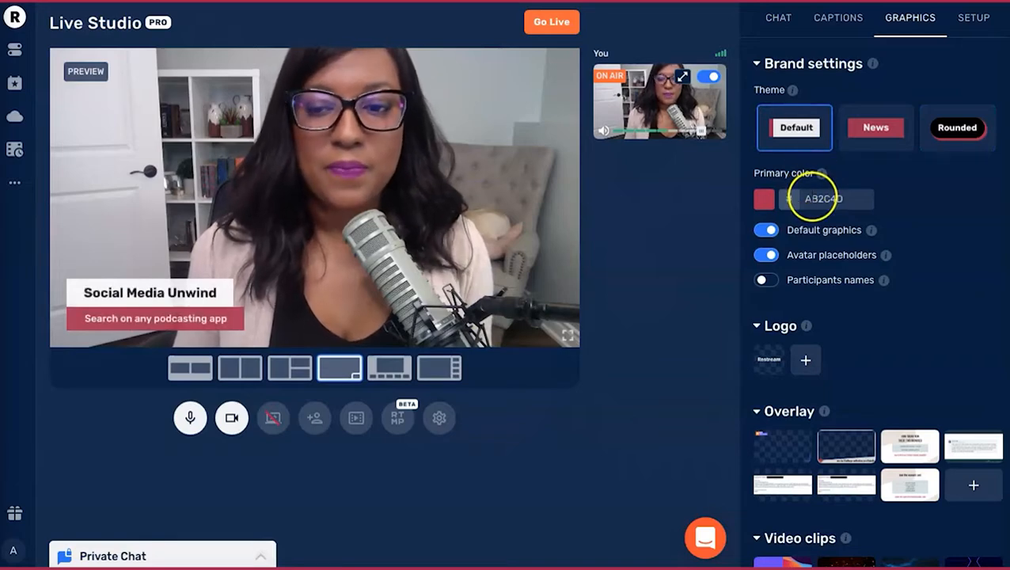
Examine the primary color's hex code and the explanations of the default graphics, avatar placeholders and participants names options
click(812, 199)
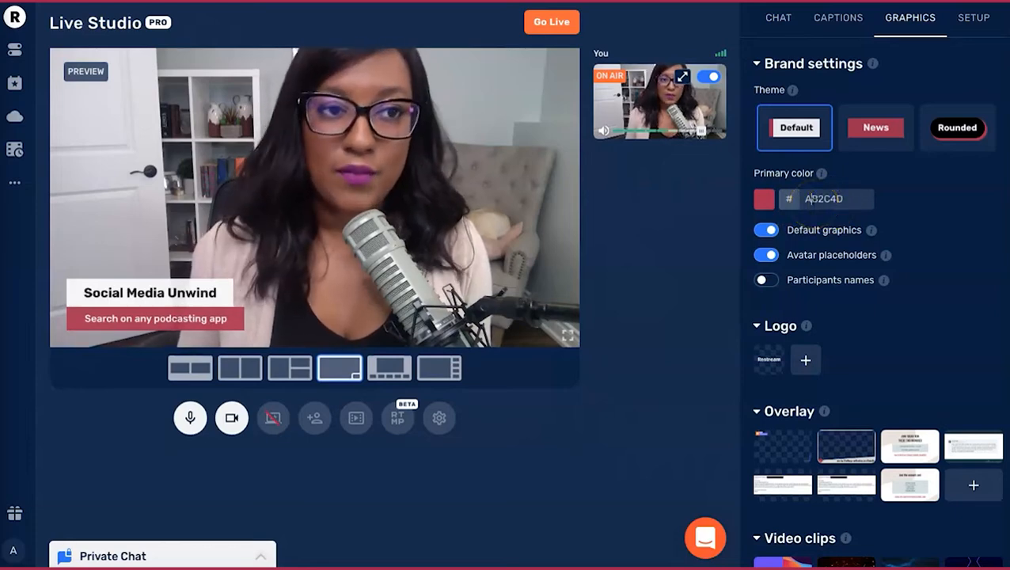
double_click(808, 199)
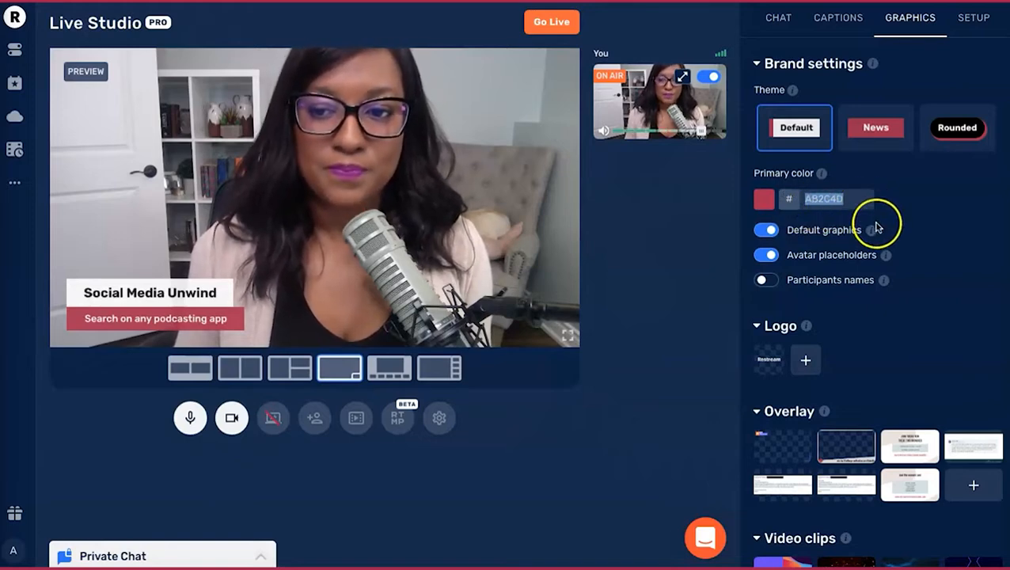
mouse_move(871, 231)
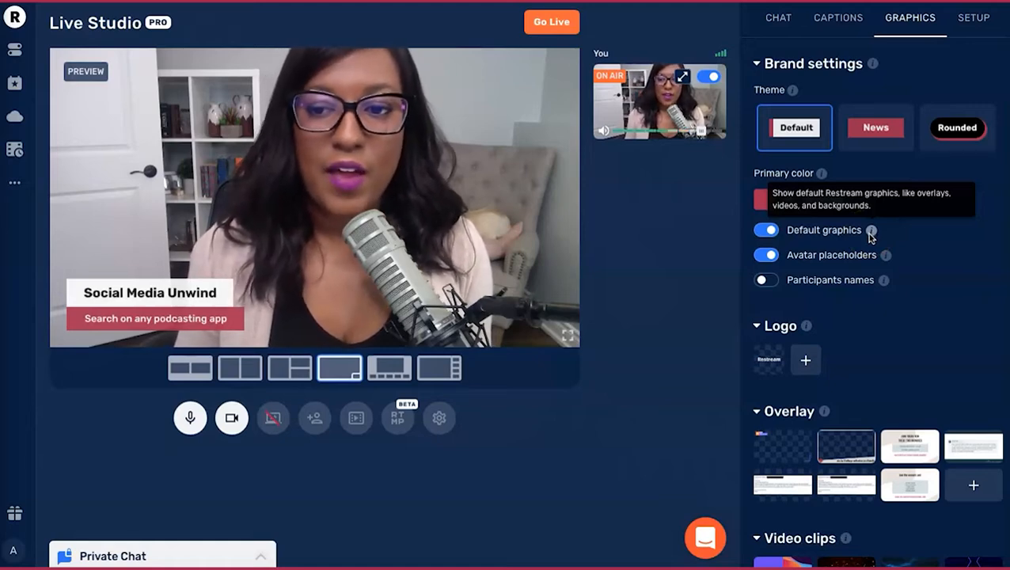
mouse_move(885, 257)
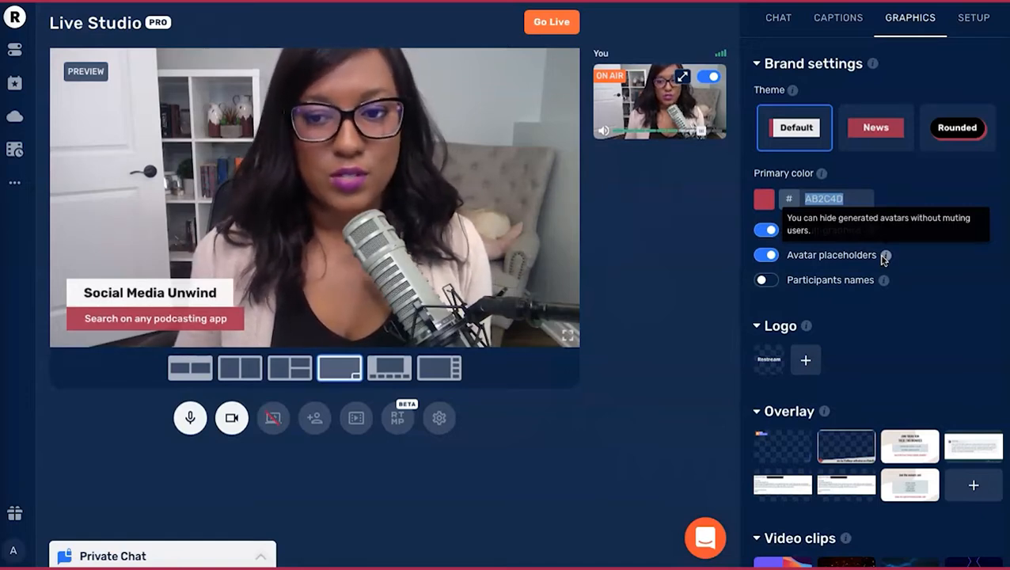
mouse_move(885, 281)
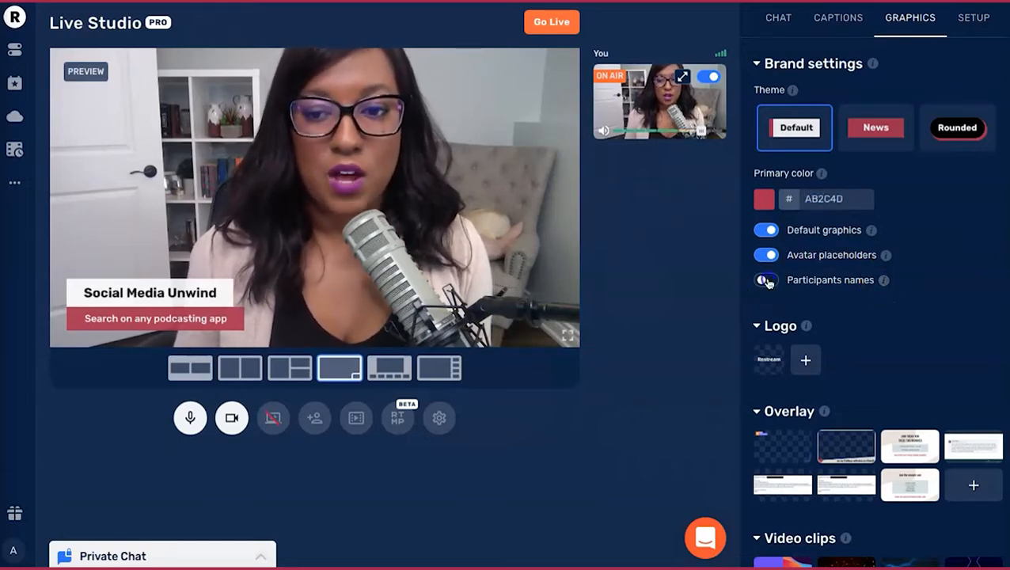
Turn on participants names in the brand settings and enter the host's full name
click(765, 279)
click(780, 325)
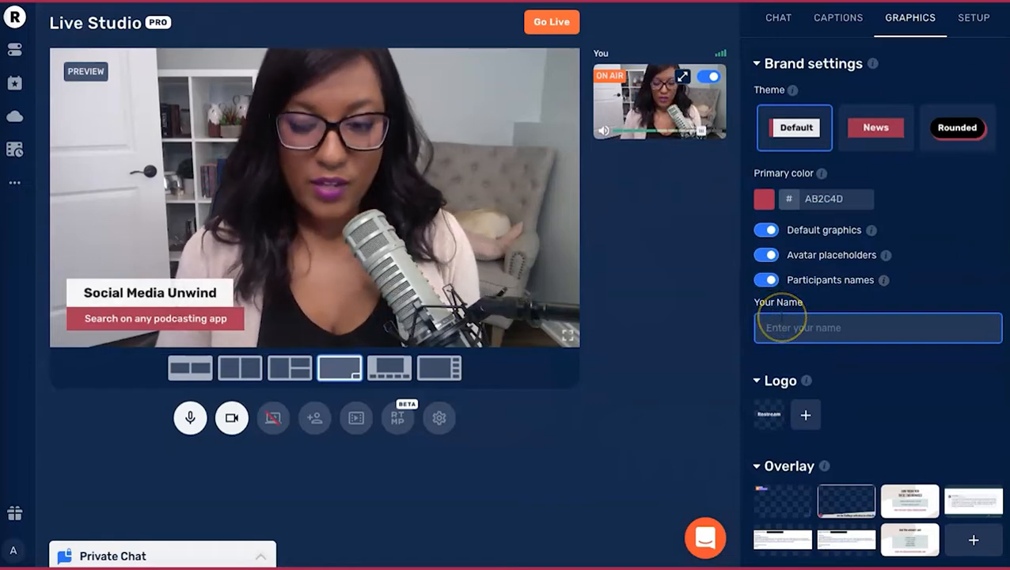
text(Andre)
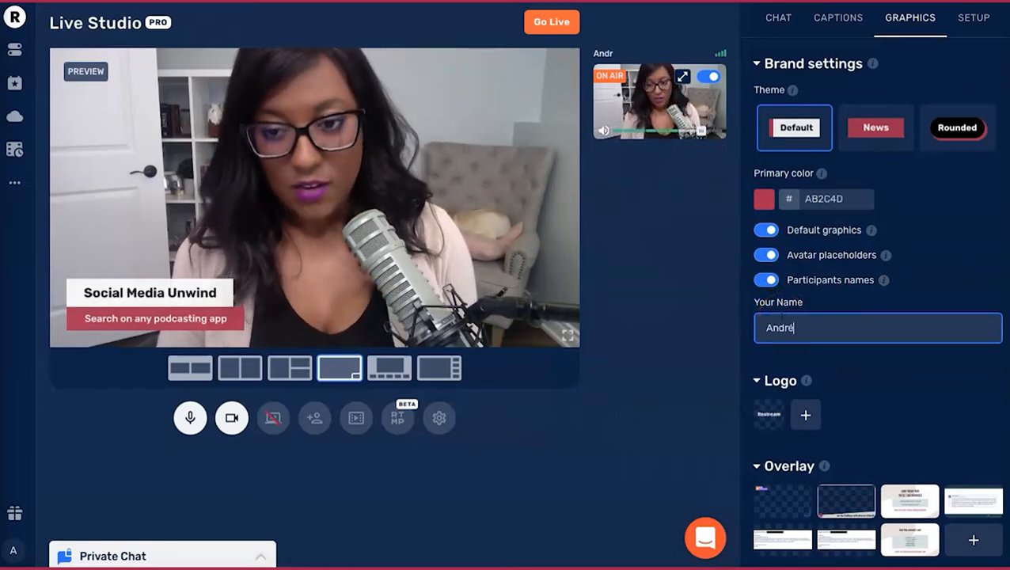
click(875, 293)
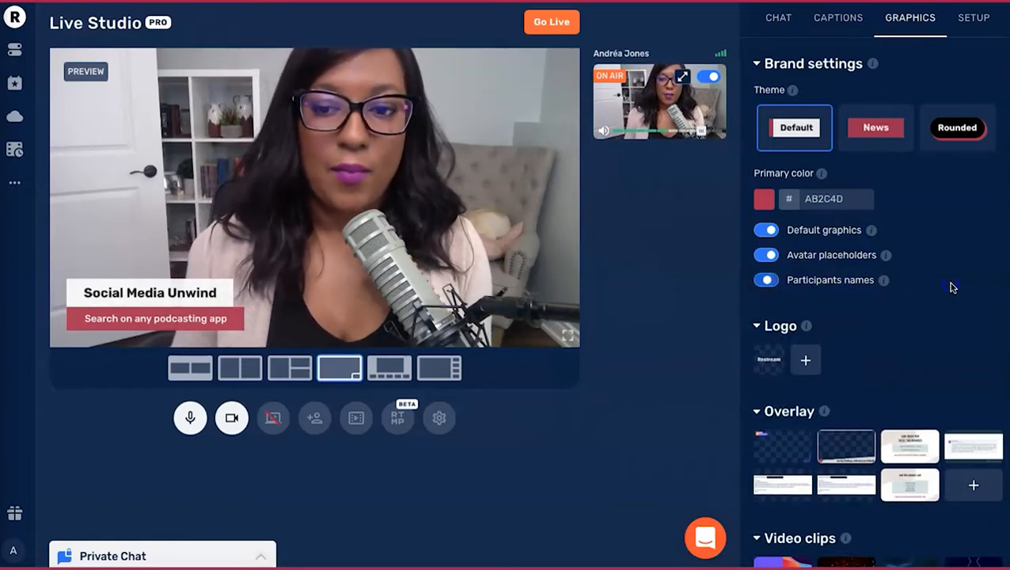
click(952, 283)
scroll(930, 245, down, 1)
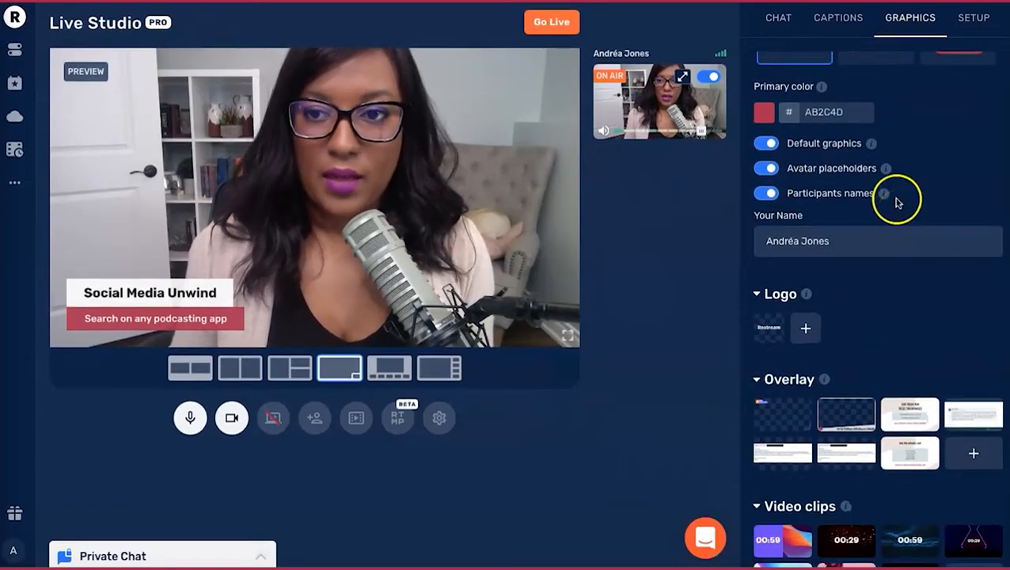
Hide the "Social Media Unwind" caption so the preview shows the host's name label instead
scroll(895, 203, up, 1)
click(852, 19)
scroll(872, 87, down, 3)
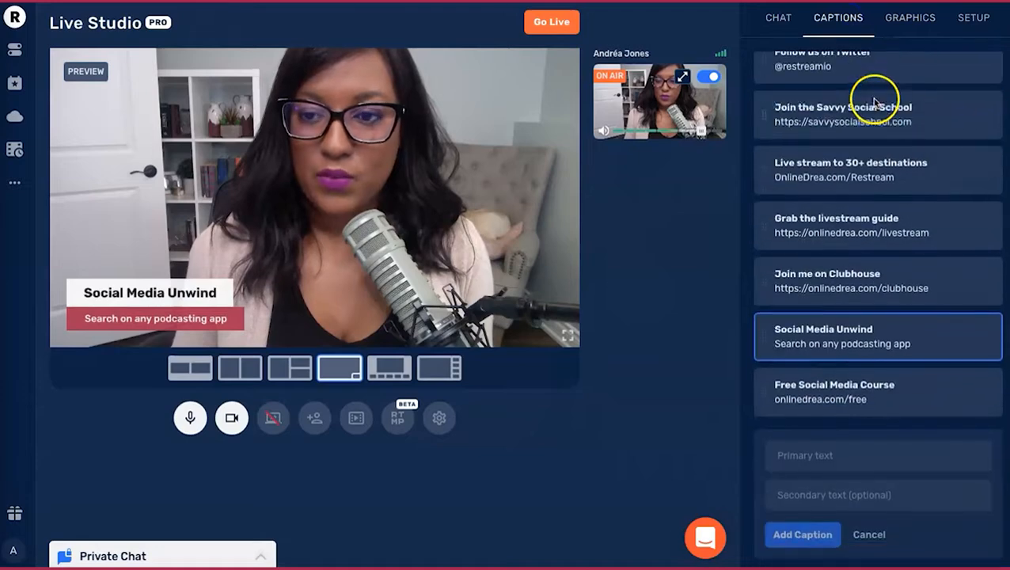
click(864, 342)
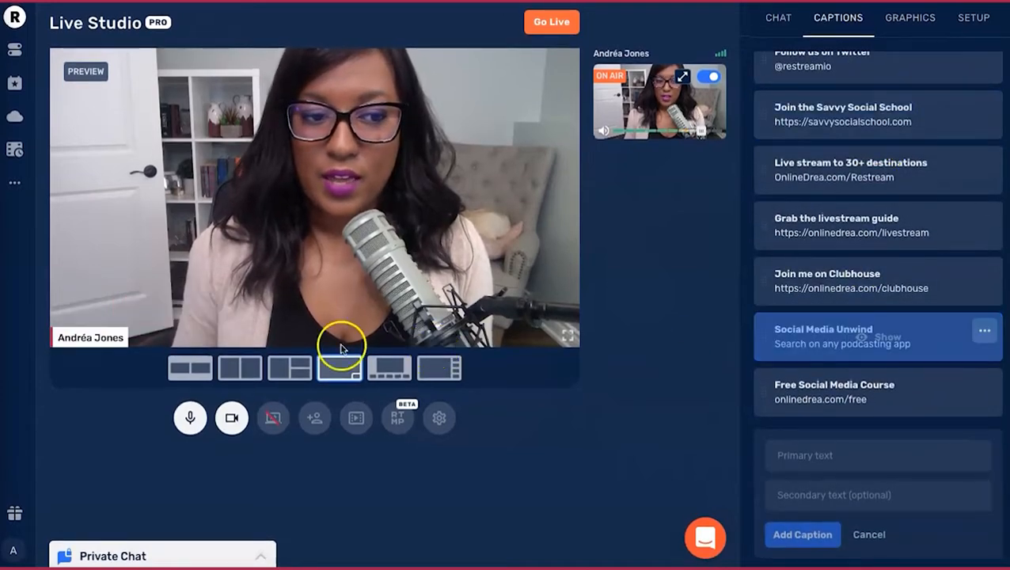
mouse_move(755, 314)
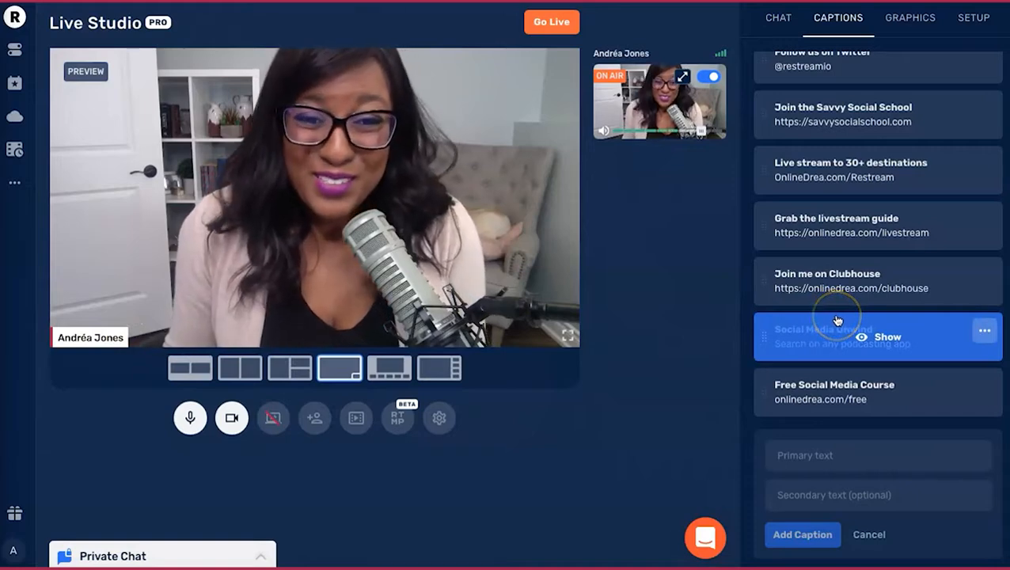
scroll(838, 321, up, 1)
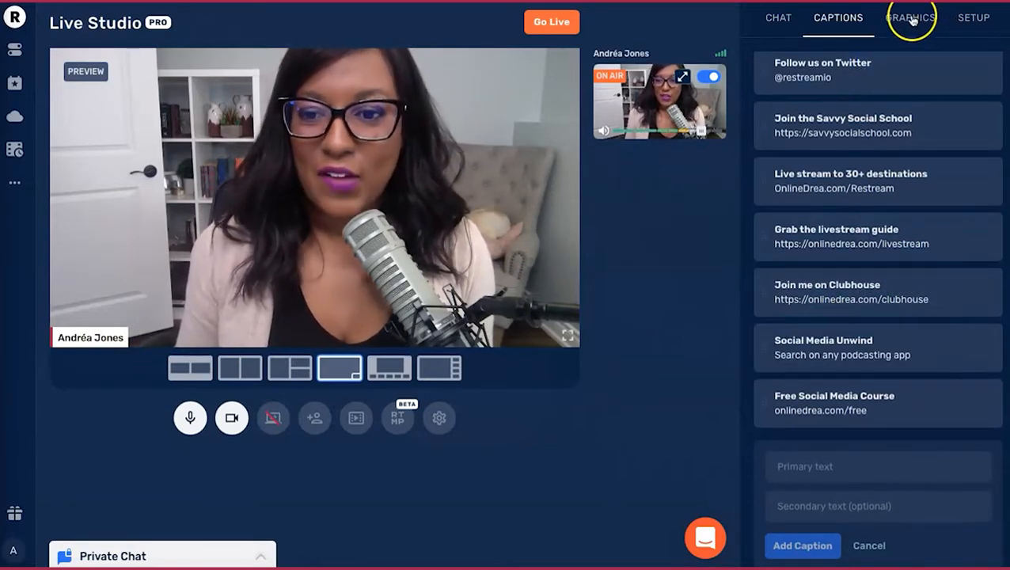
click(860, 292)
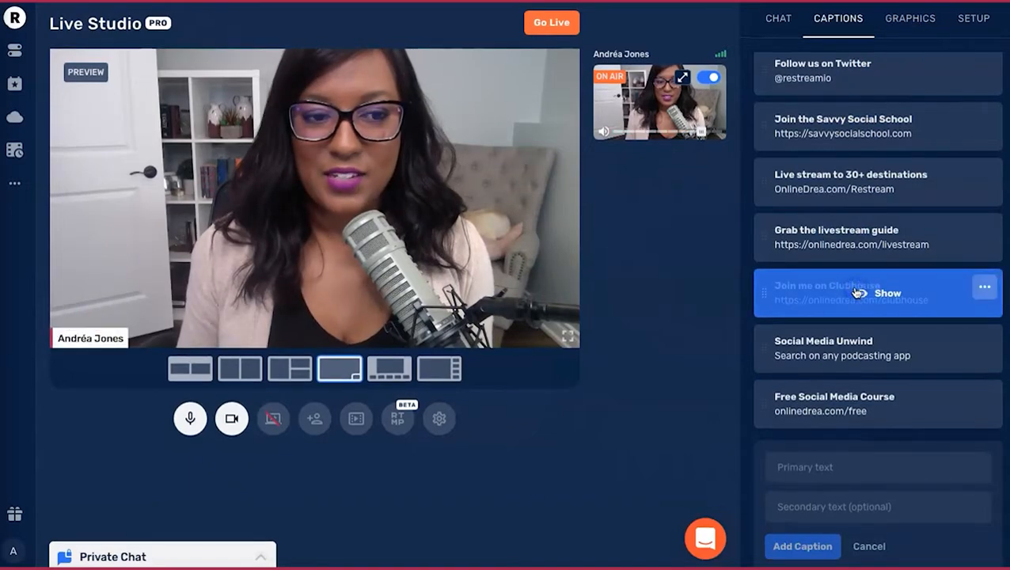
Turn off participants names in the brand settings
click(910, 19)
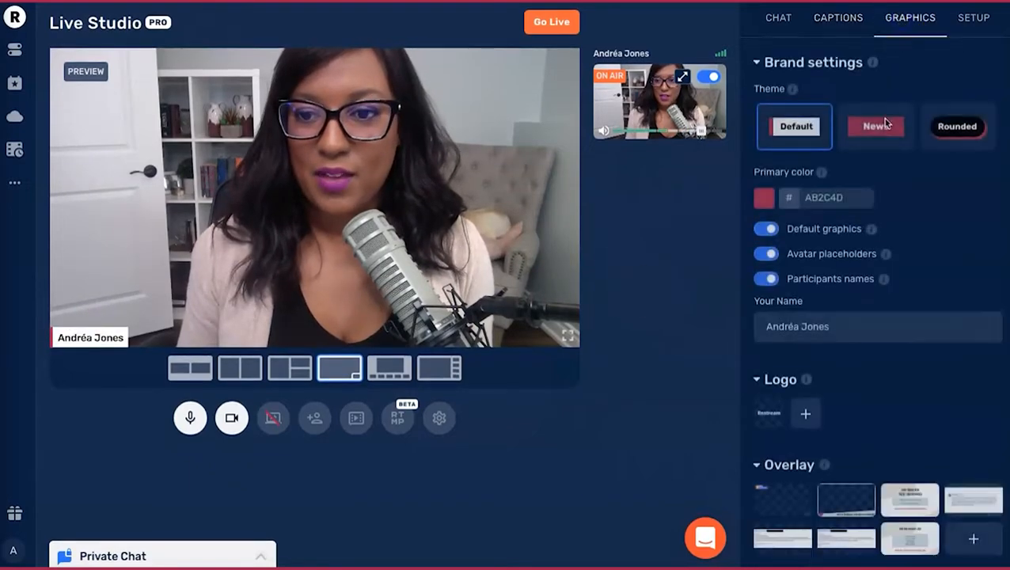
click(770, 280)
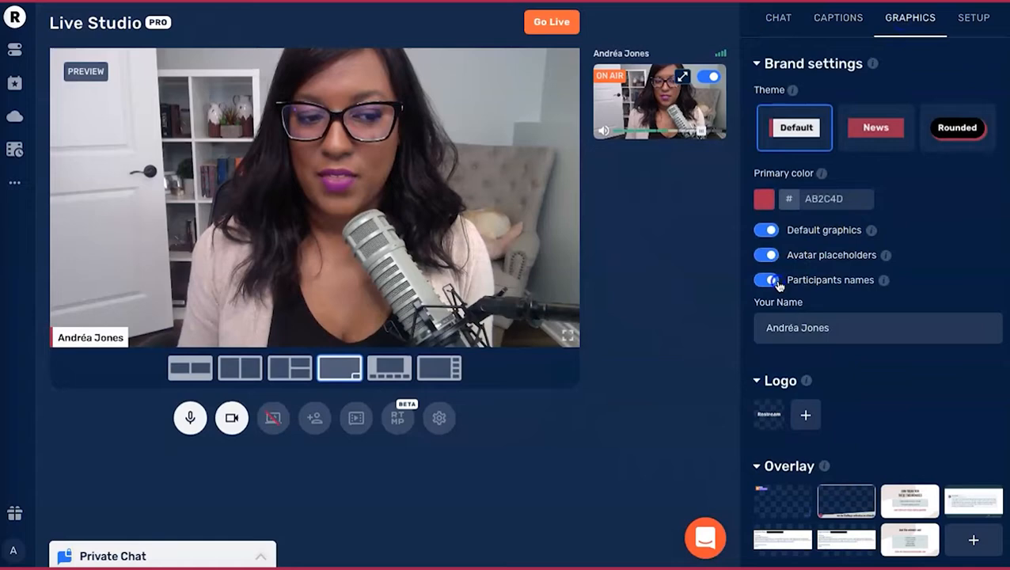
click(770, 280)
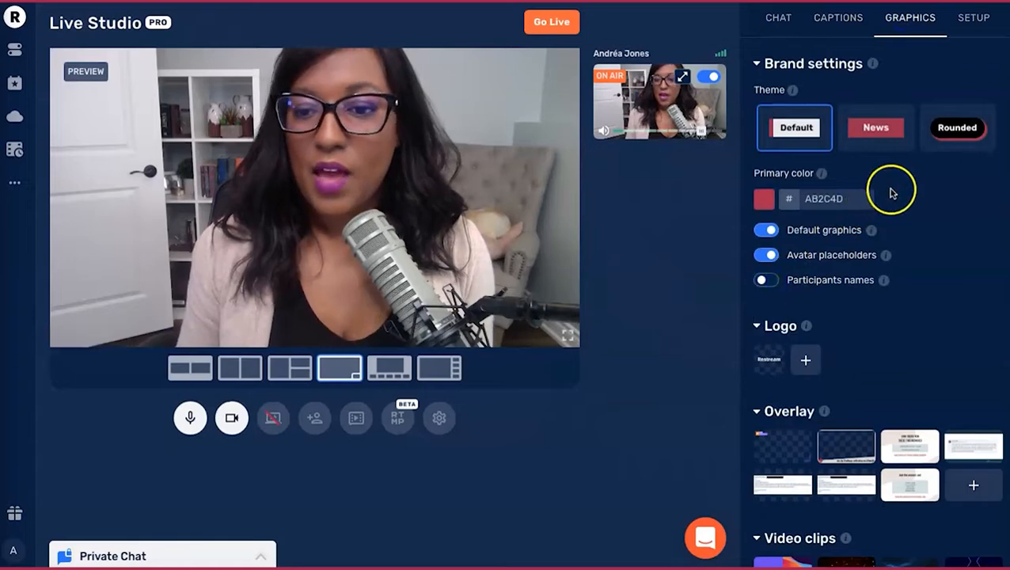
Show the overlay reading "Join the Challenge: onlinedrea.com/linkedin" on the preview
scroll(871, 170, down, 1)
click(772, 328)
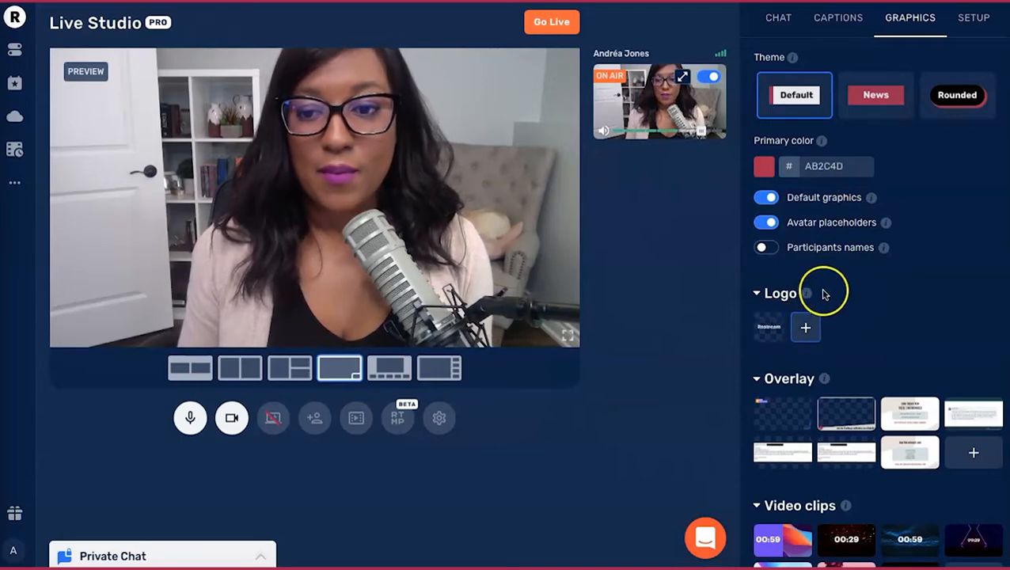
scroll(864, 277, down, 3)
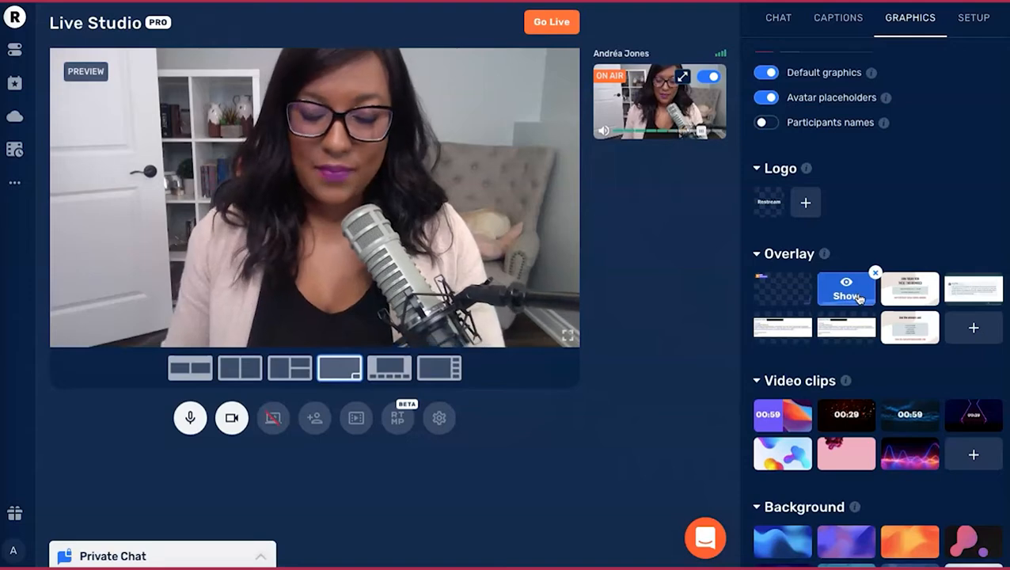
mouse_move(824, 254)
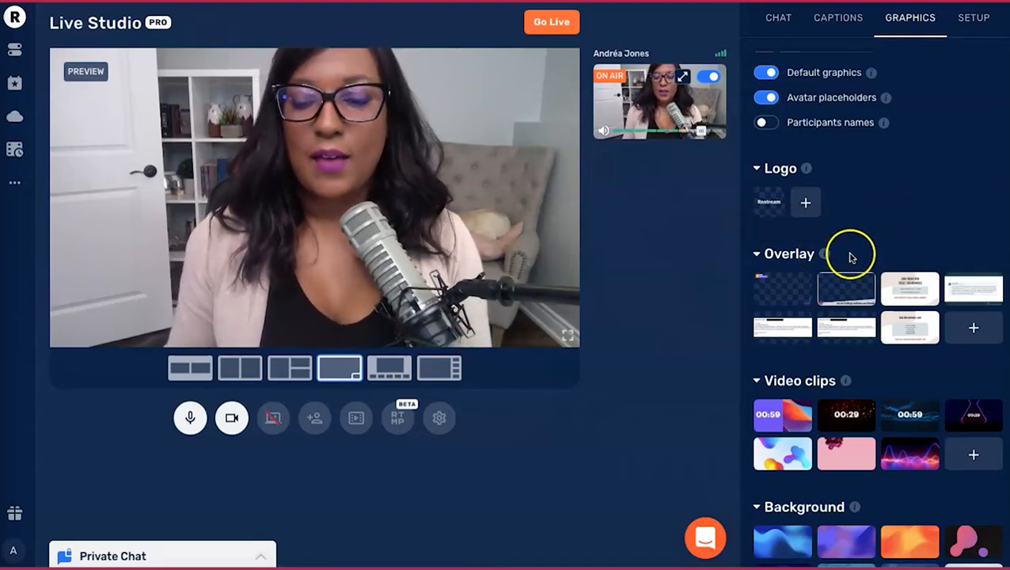
click(804, 333)
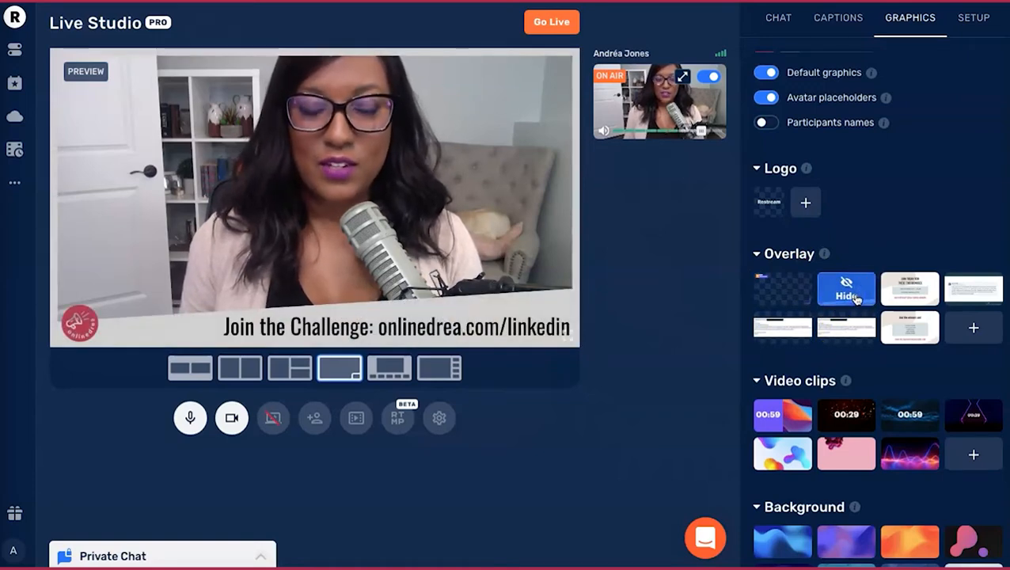
click(303, 152)
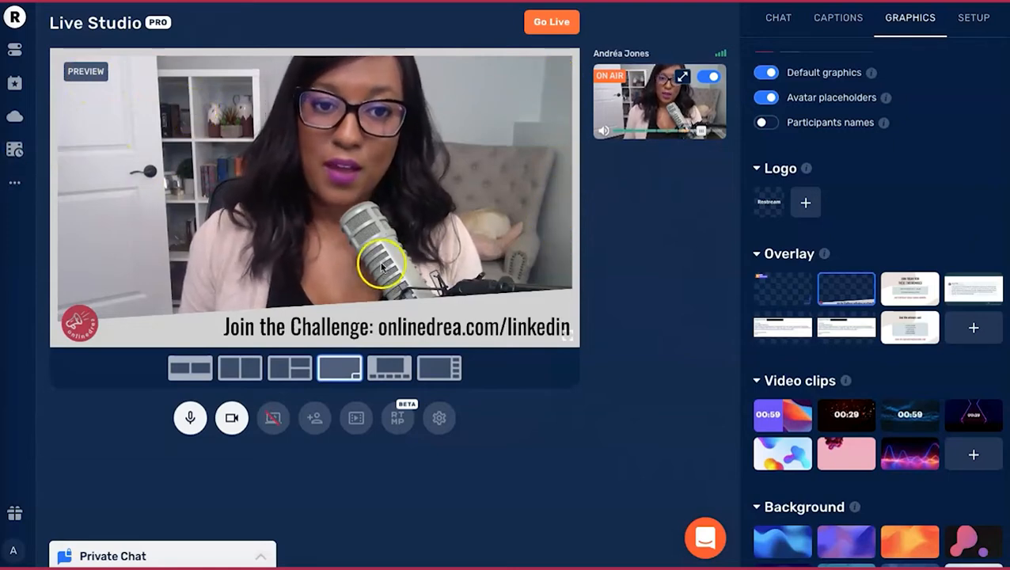
mouse_move(865, 300)
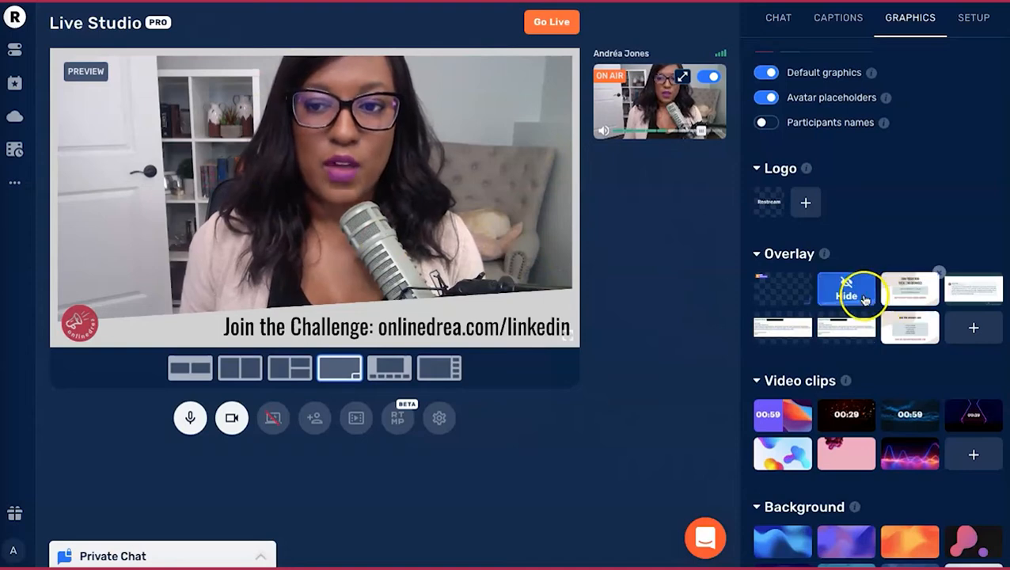
Switch the preview to the "Join Today for These Two Bonuses" overlay, and replace it with the Savvy Social School testimonial overlay
mouse_move(902, 286)
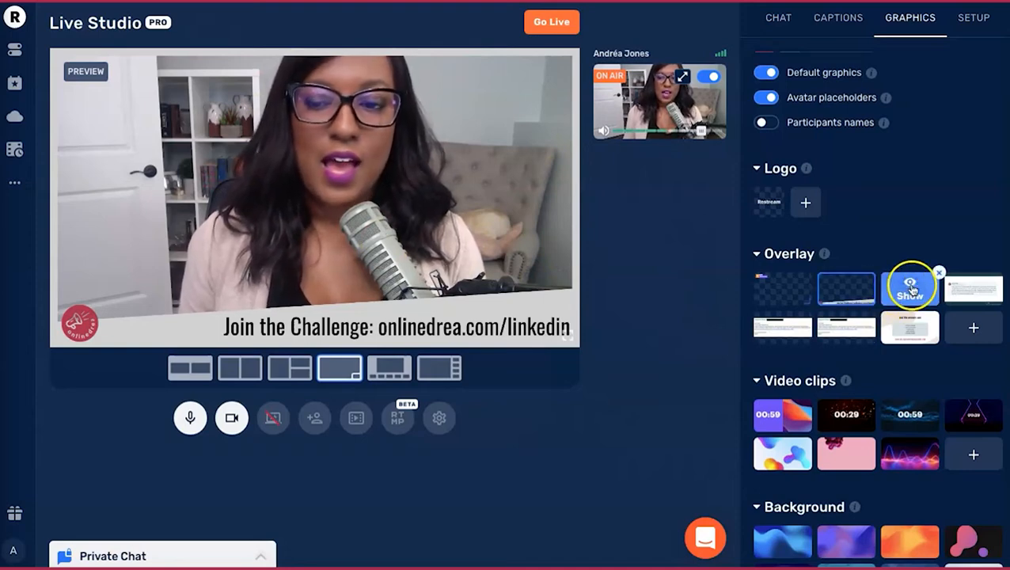
click(891, 295)
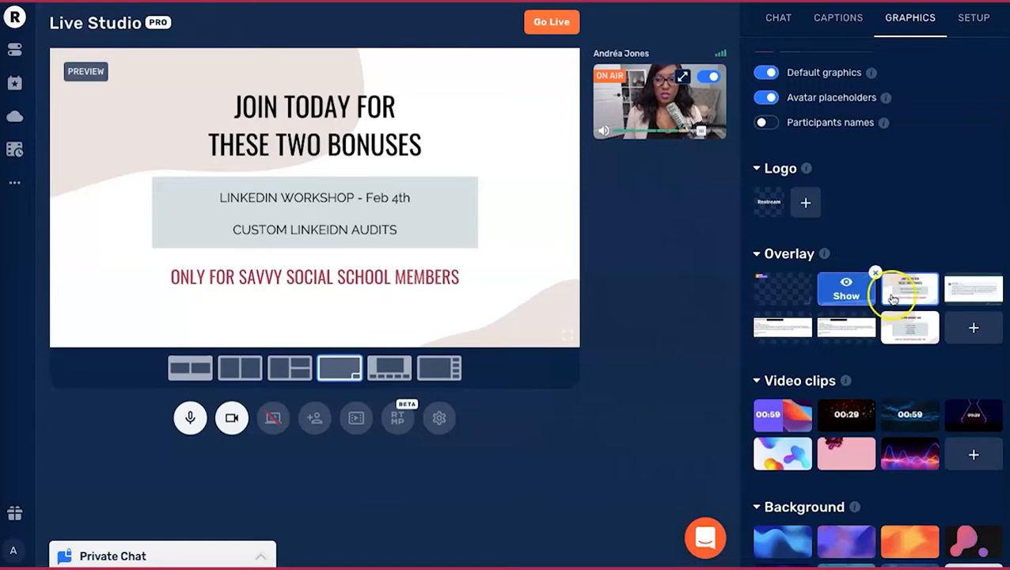
click(964, 291)
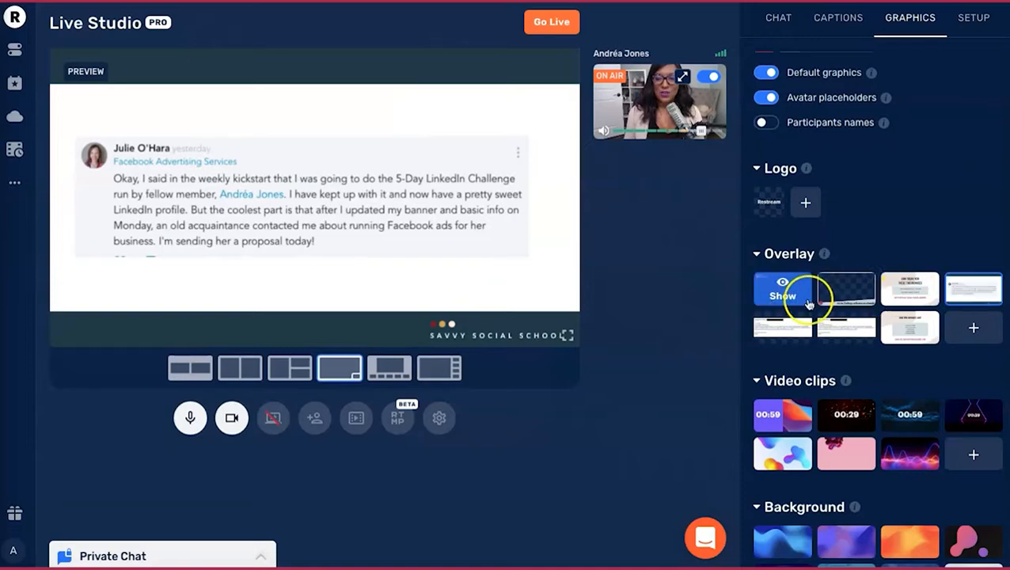
click(781, 301)
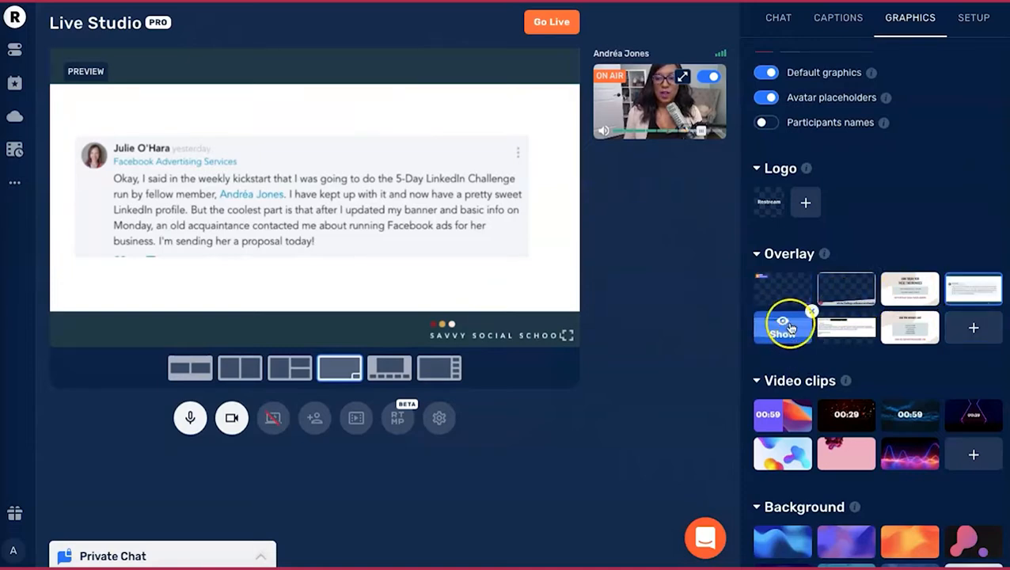
Remove the Savvy Social School testimonial overlay from the preview
click(783, 296)
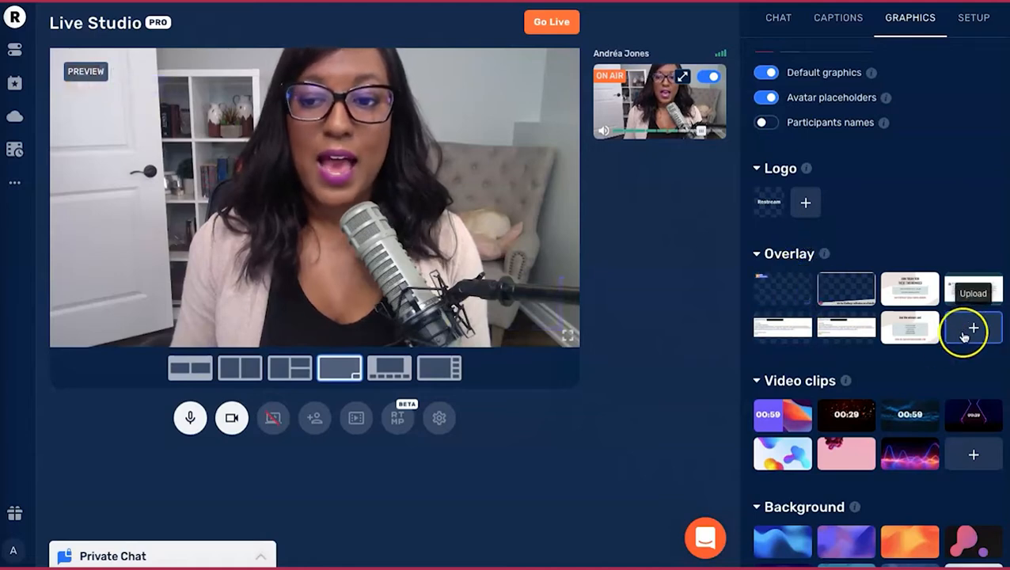
mouse_move(868, 335)
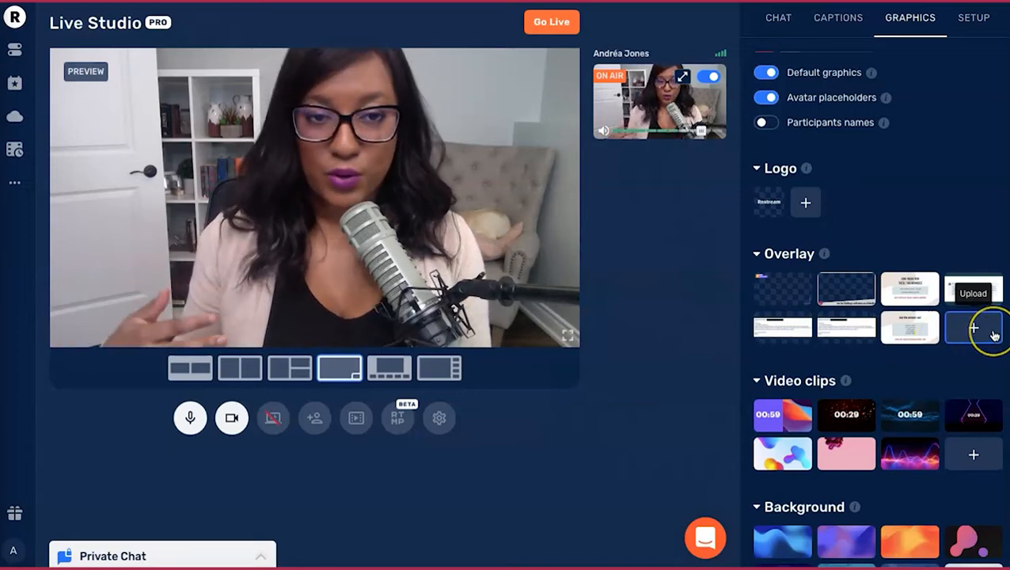
Play the 00:29 countdown video clip with gold sparks on the preview, and stop it before it ends
scroll(938, 234, down, 1)
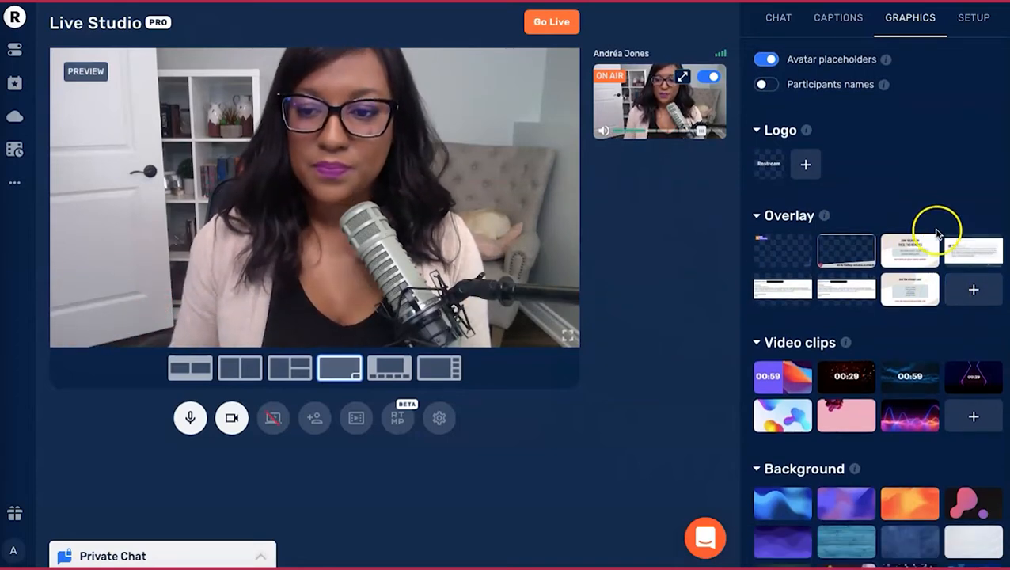
scroll(940, 231, down, 3)
mouse_move(847, 293)
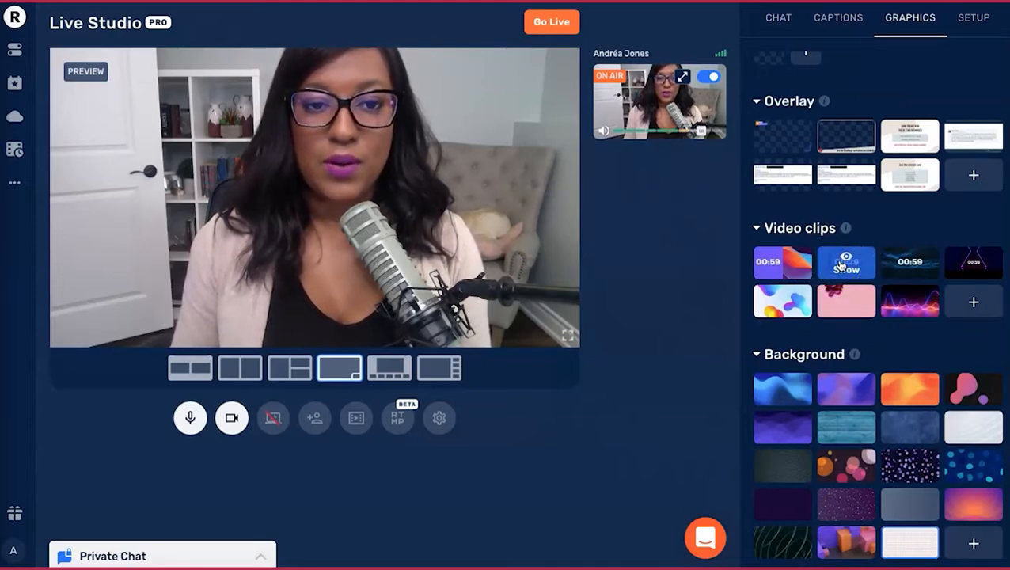
click(844, 264)
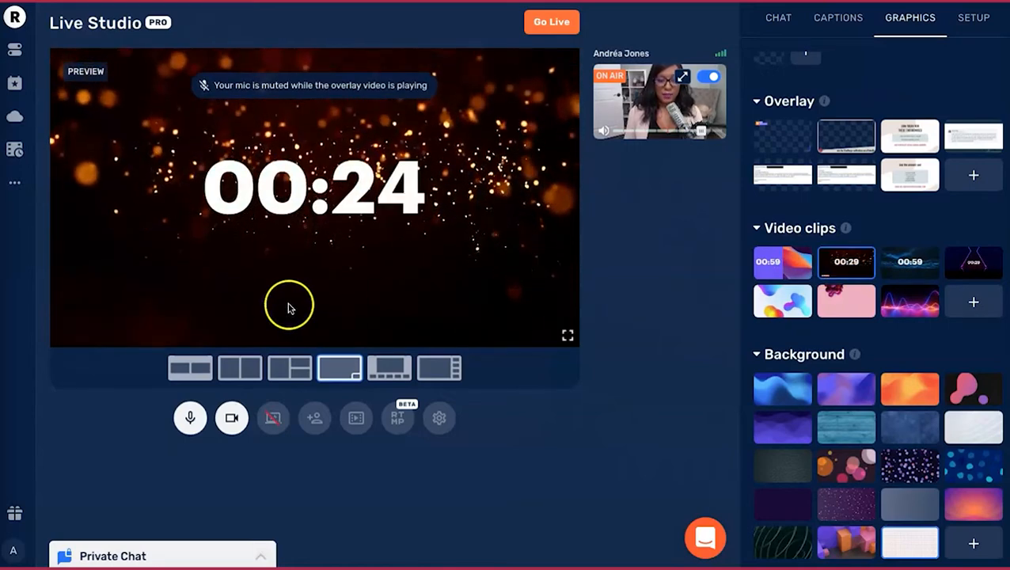
key(XF86AudioMute)
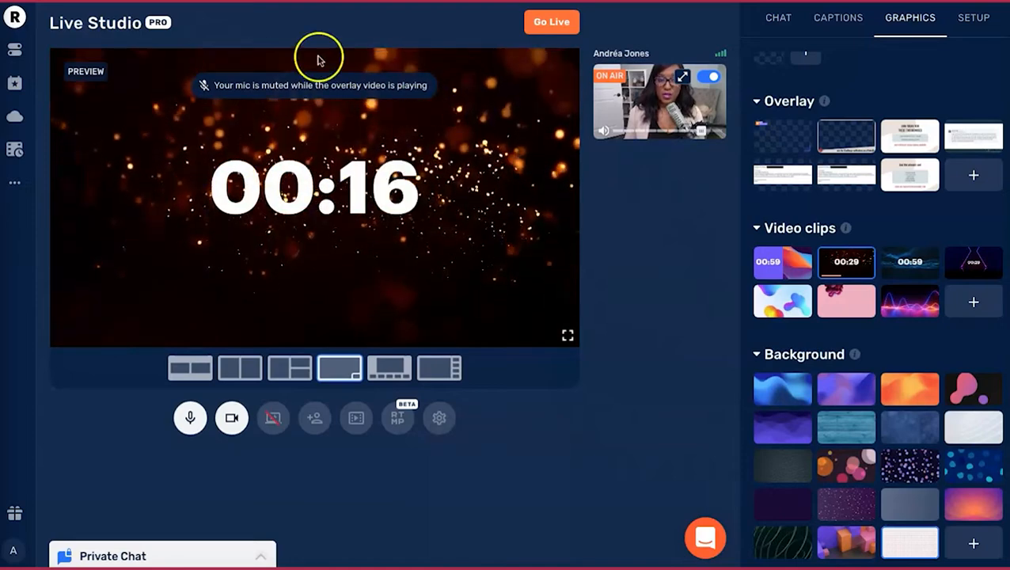
click(845, 265)
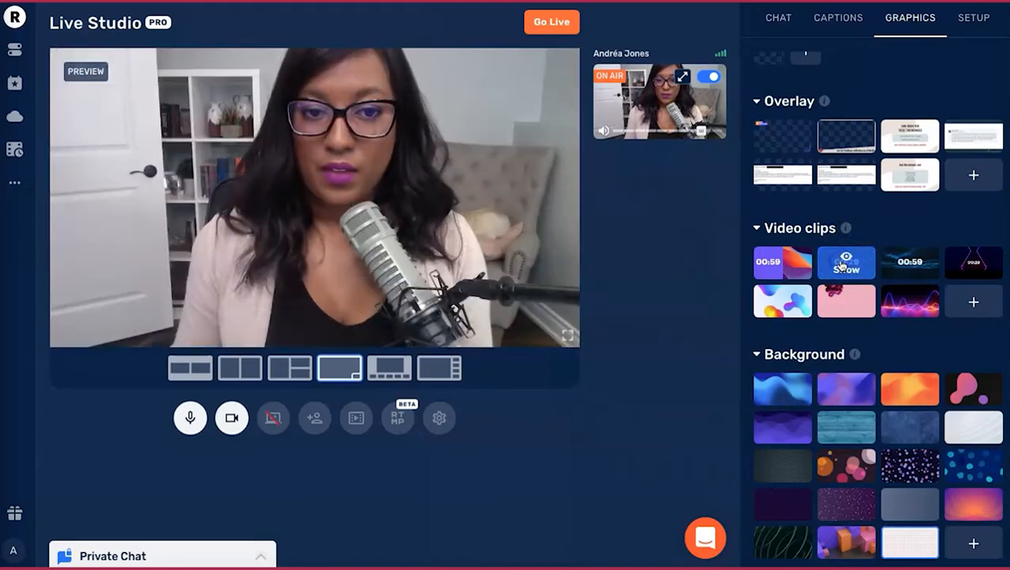
Turn on the Chat Overlay so audience messages display beside the host's camera
mouse_move(911, 542)
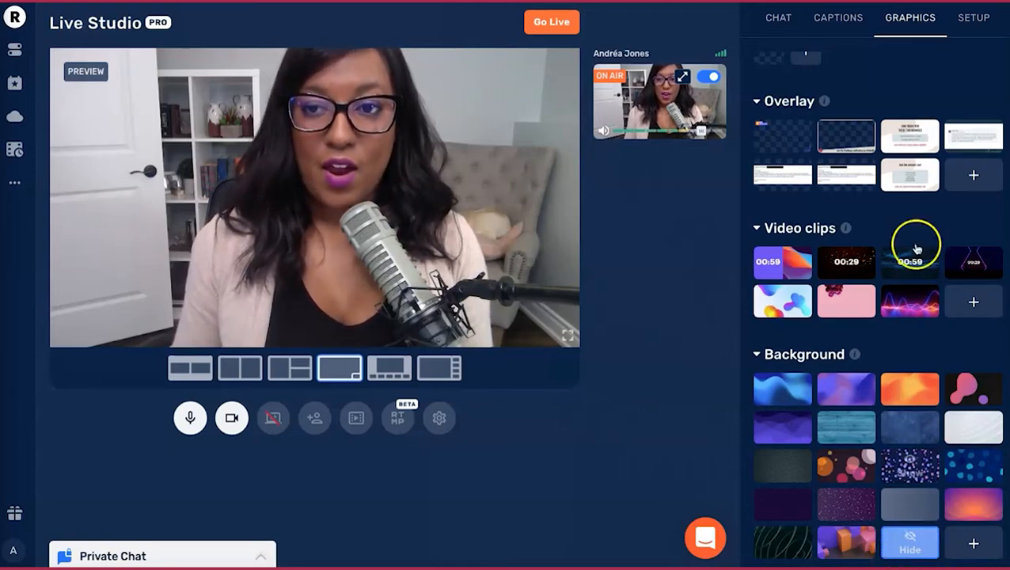
scroll(896, 176, up, 5)
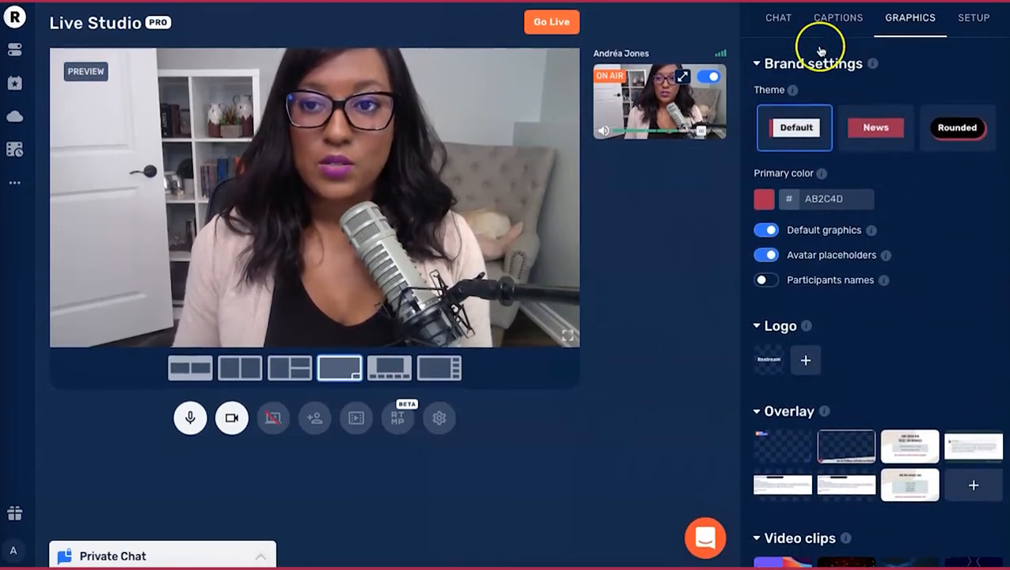
click(781, 19)
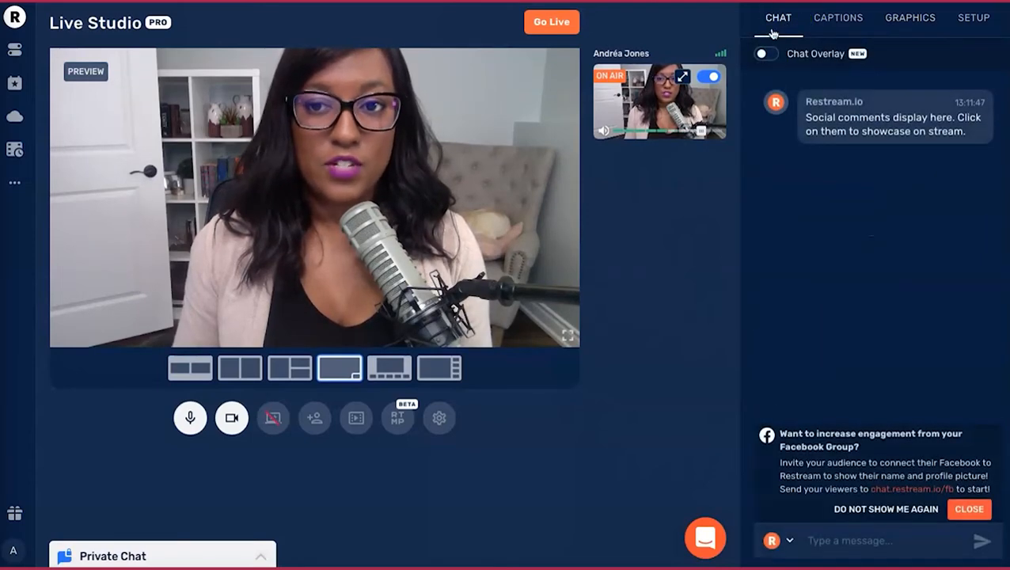
click(770, 55)
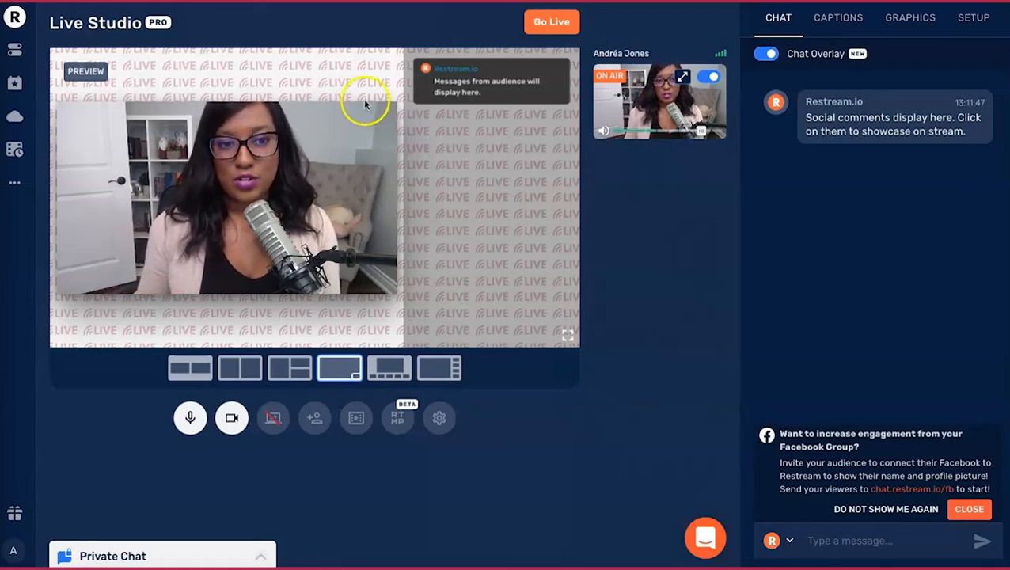
Try the black pink-circles, purple gradient and purple stars backgrounds, and settle on the white background with curved lines
click(903, 17)
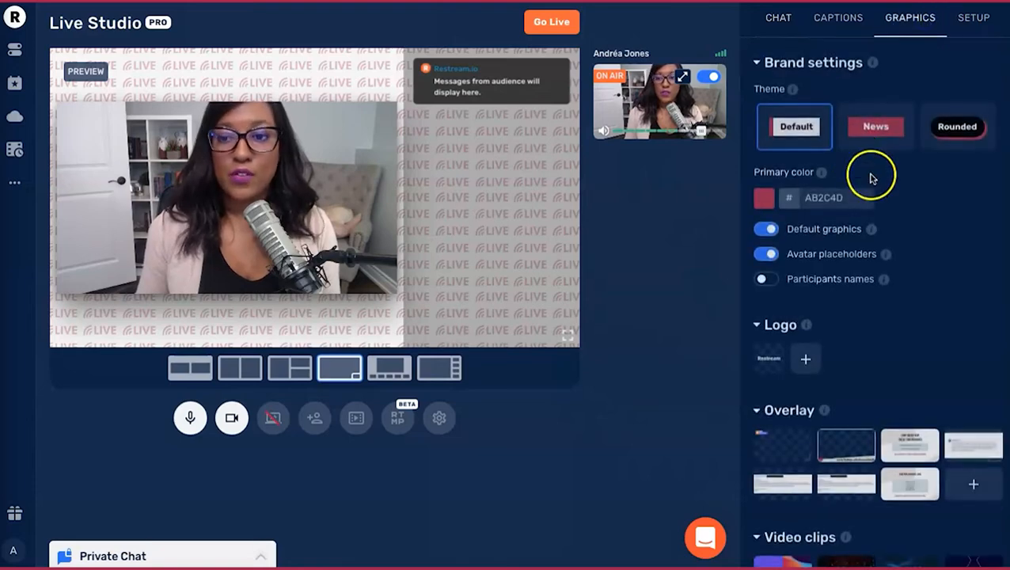
scroll(870, 174, down, 4)
mouse_move(918, 389)
click(974, 386)
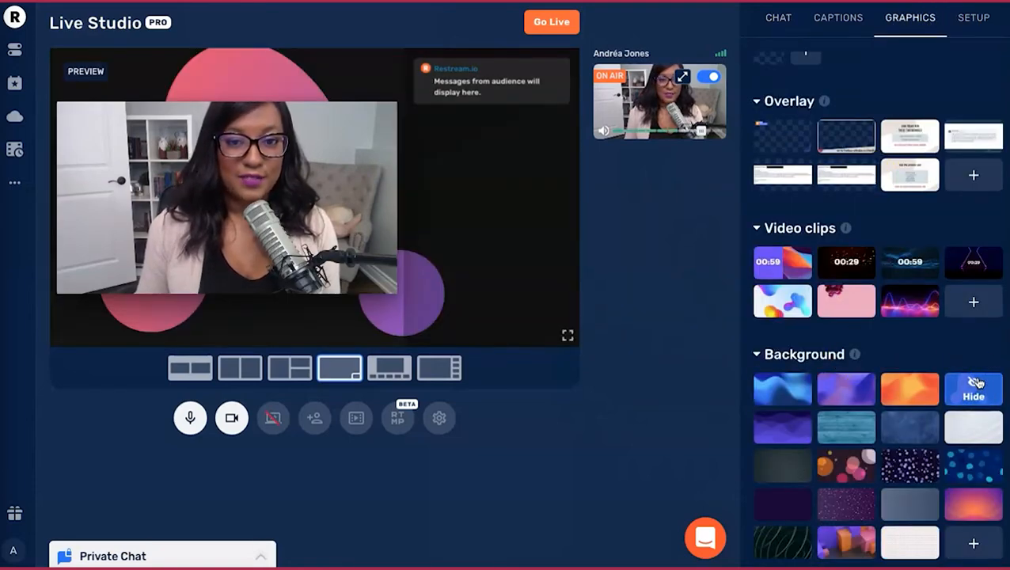
click(861, 396)
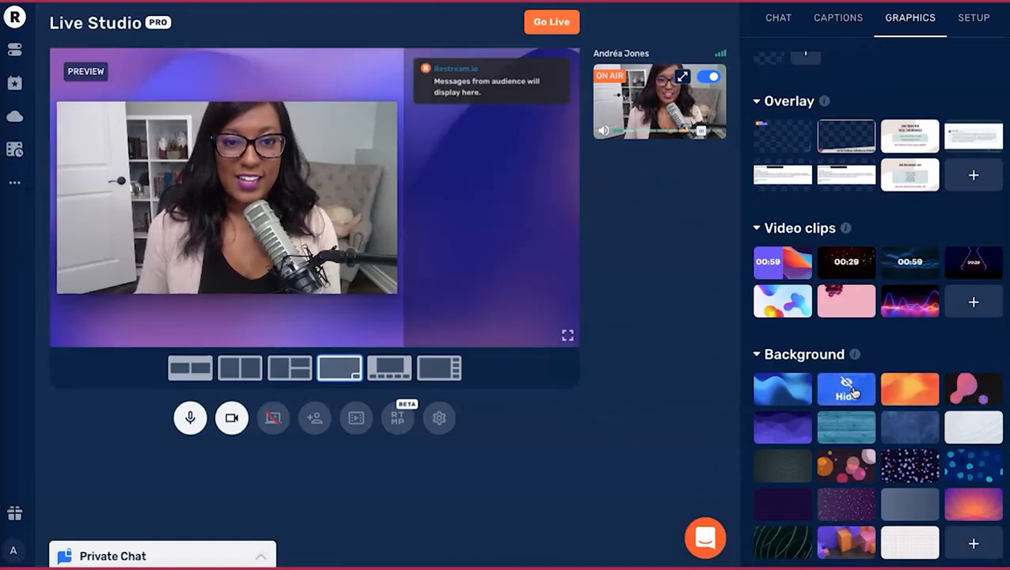
click(853, 510)
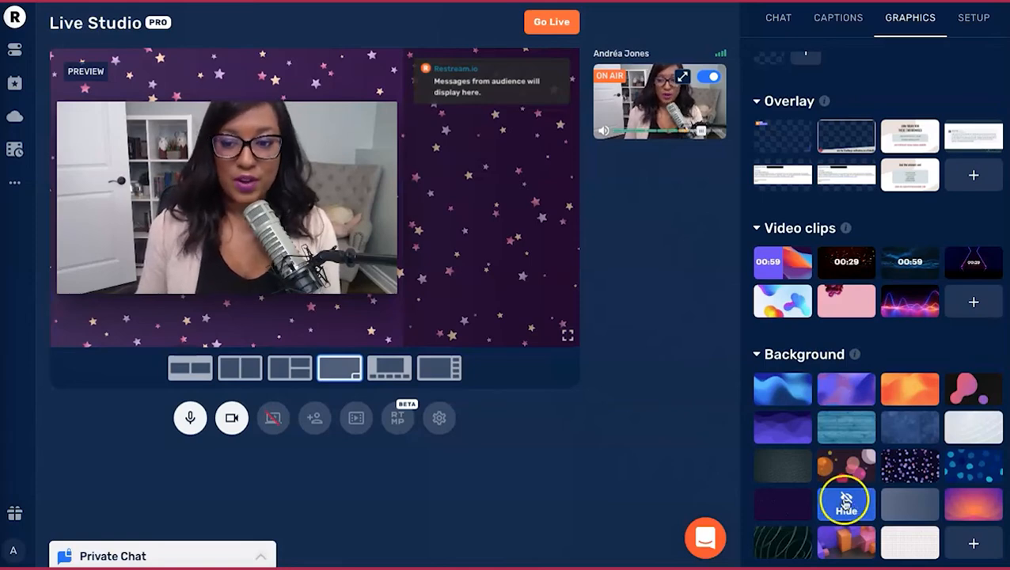
click(976, 426)
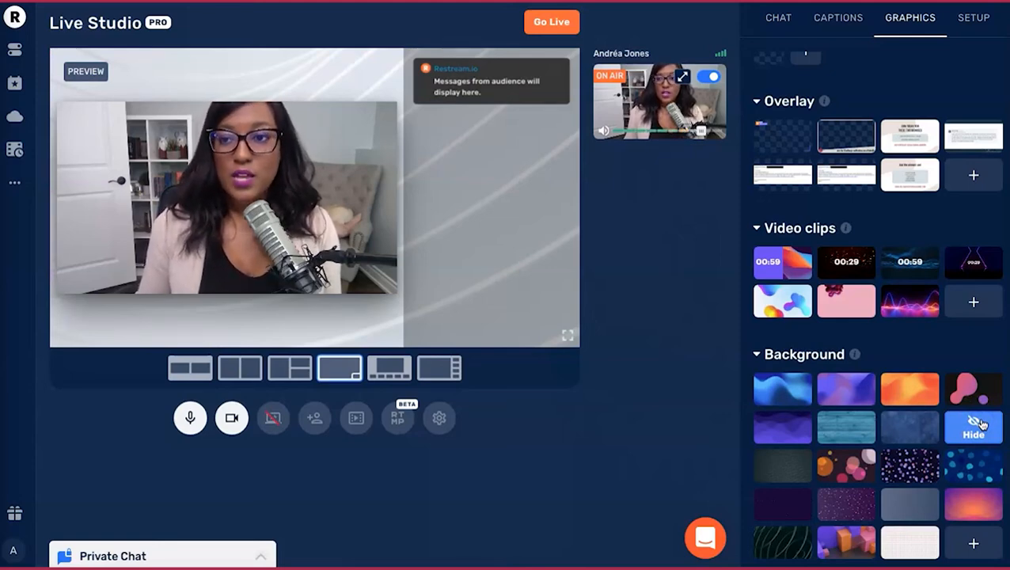
scroll(980, 425, up, 4)
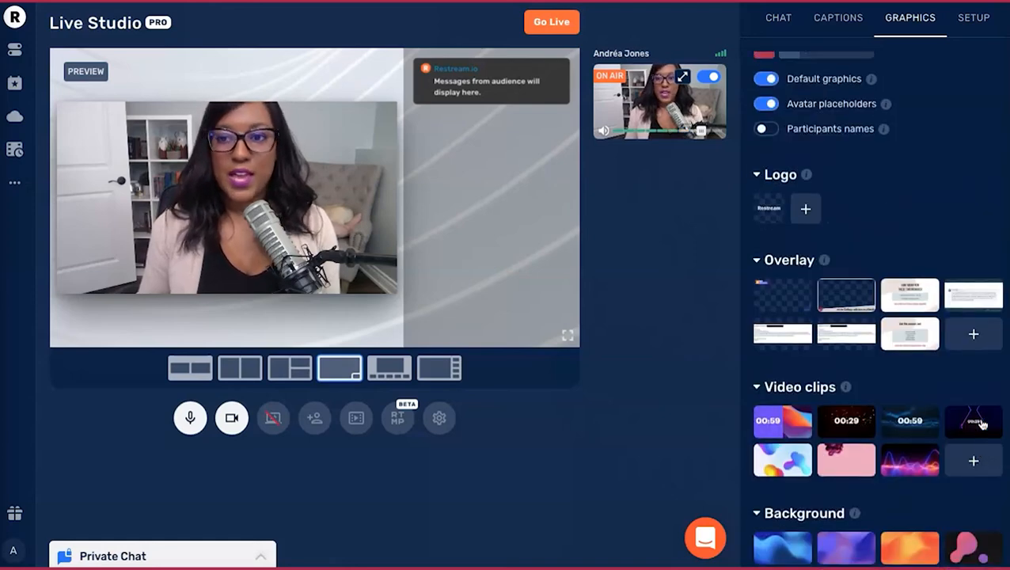